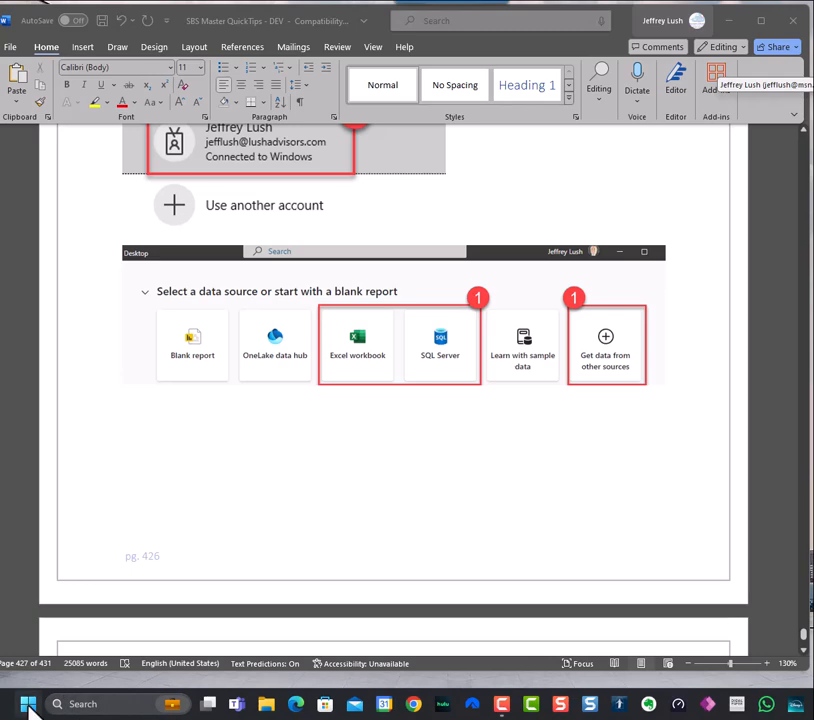
Launch Power BI Desktop and start getting data from other sources
text(power bi)
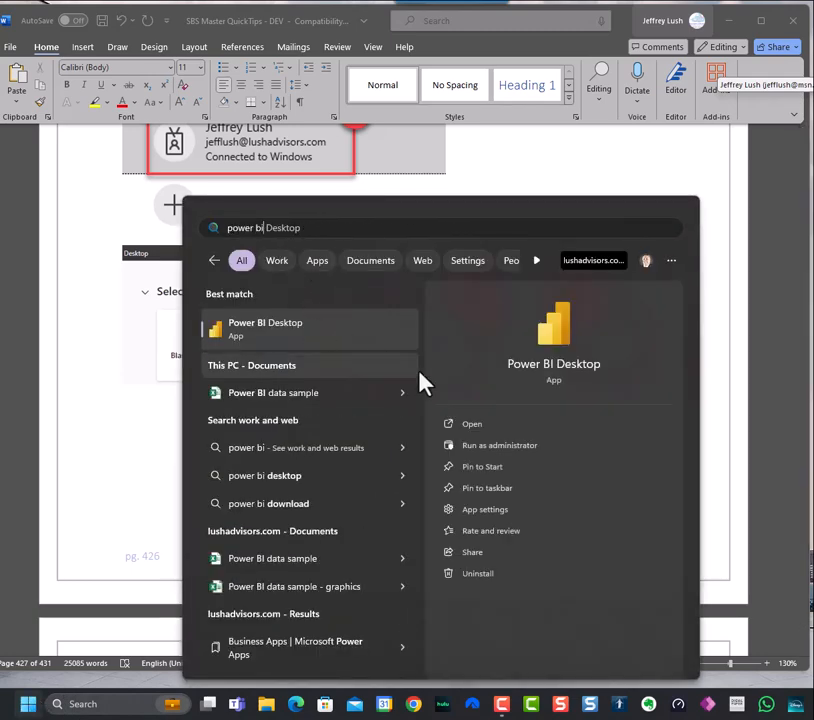
click(455, 424)
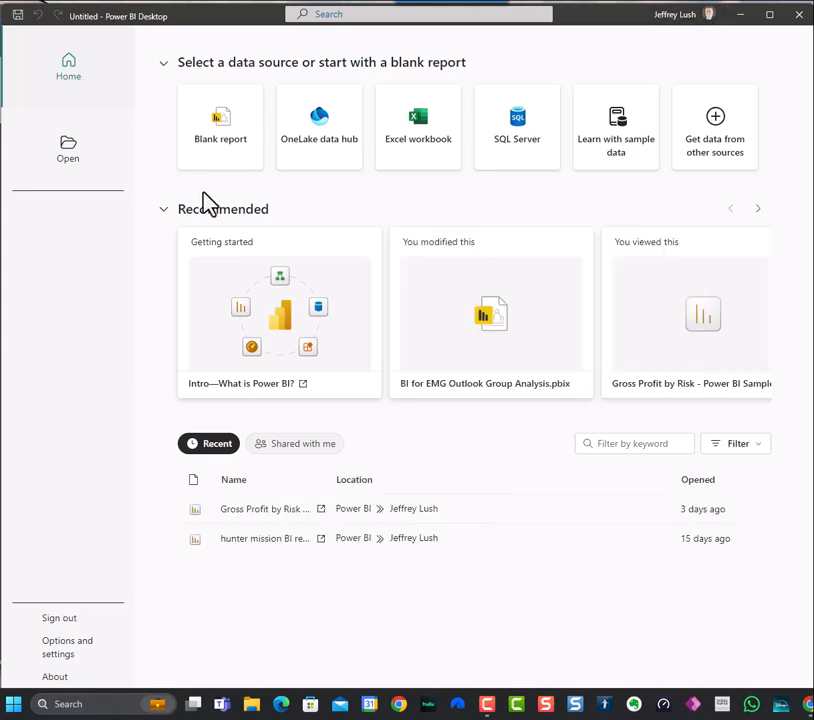
click(714, 128)
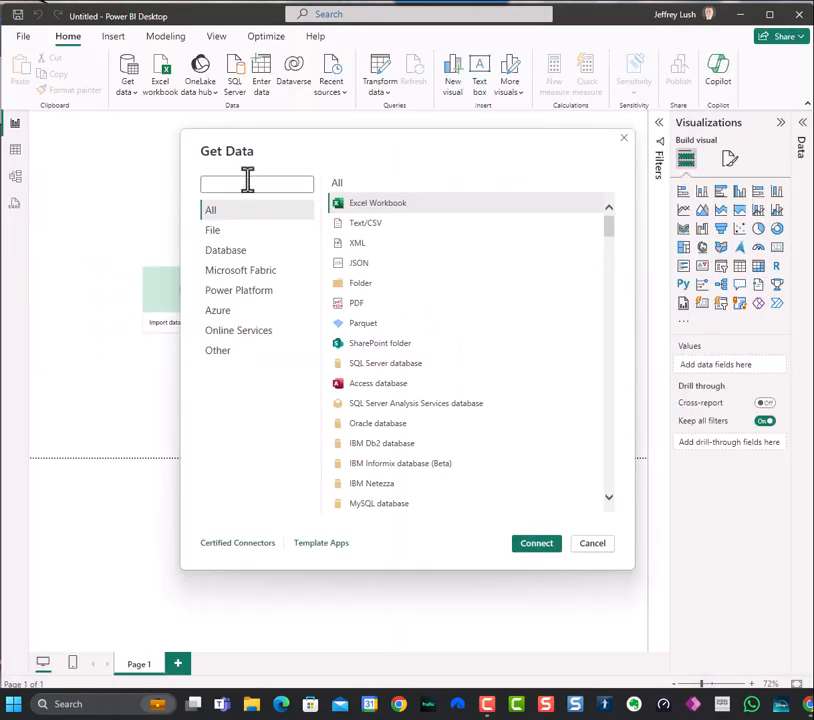
Search the data connectors for sharepoint and excel, and browse the complete list of available sources
text(sharepoint)
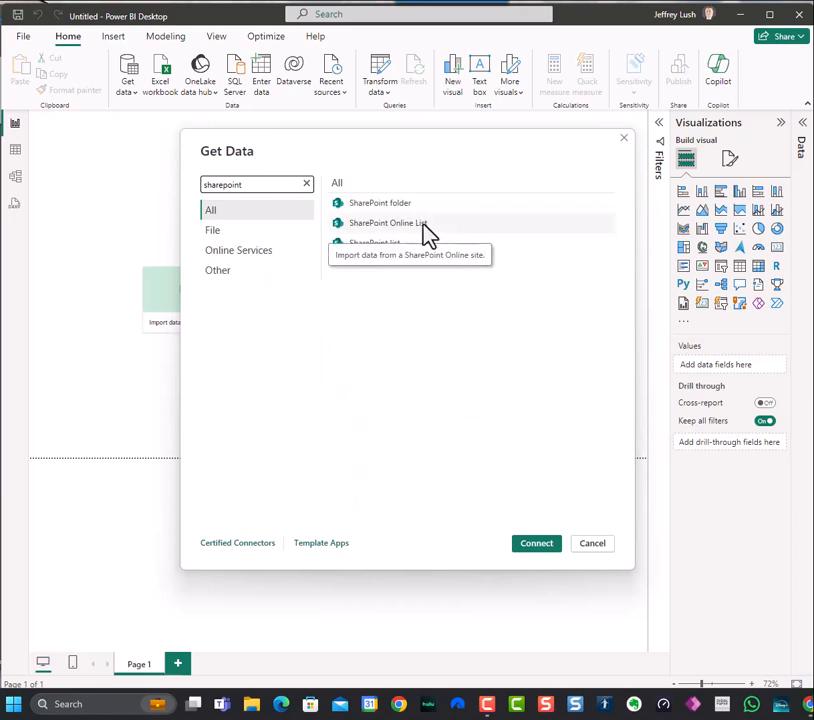
key(ctrl+a)
key(BackSpace)
text(exce)
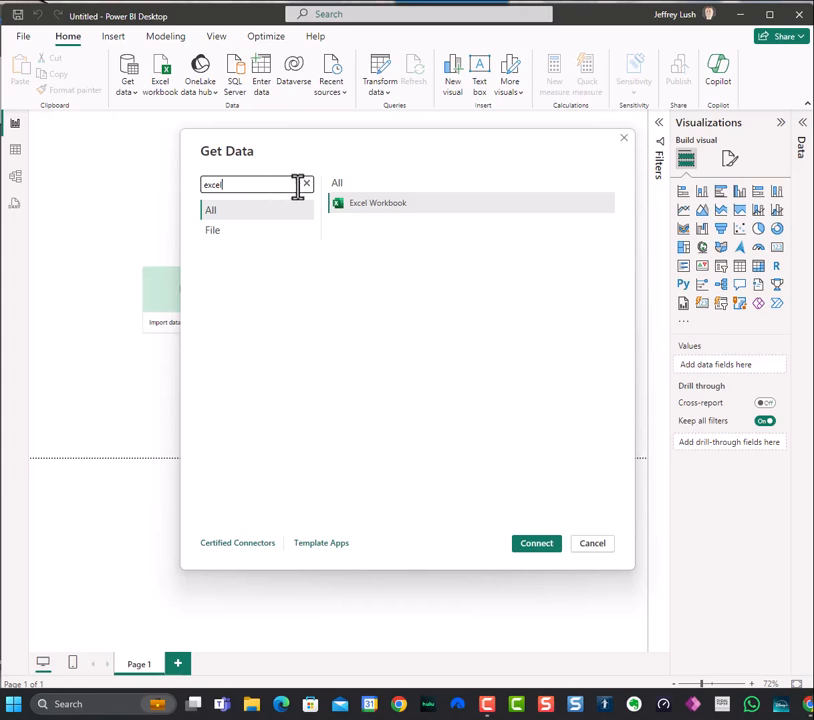
click(306, 184)
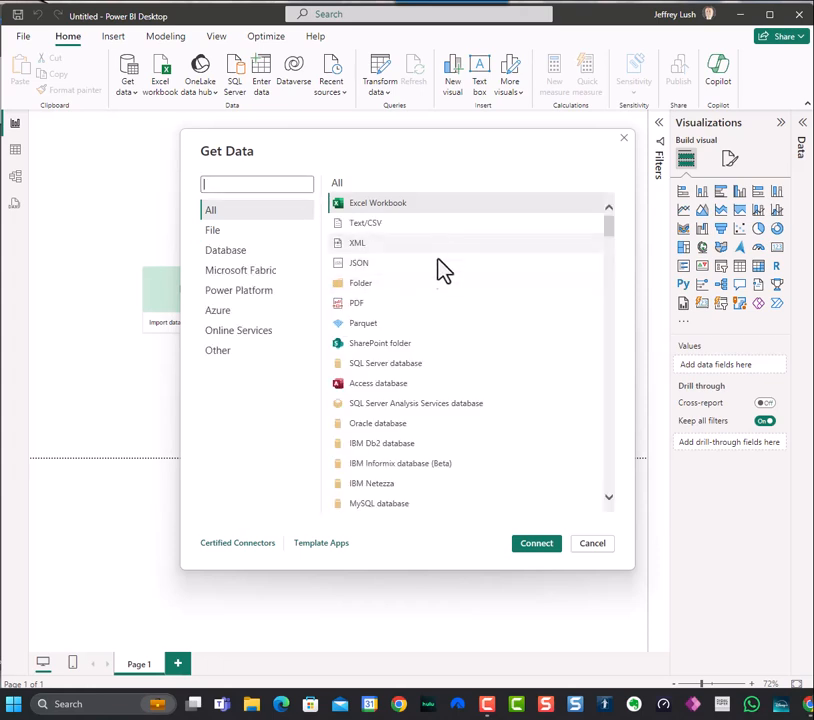
scroll(446, 362, down, 3)
scroll(450, 372, down, 4)
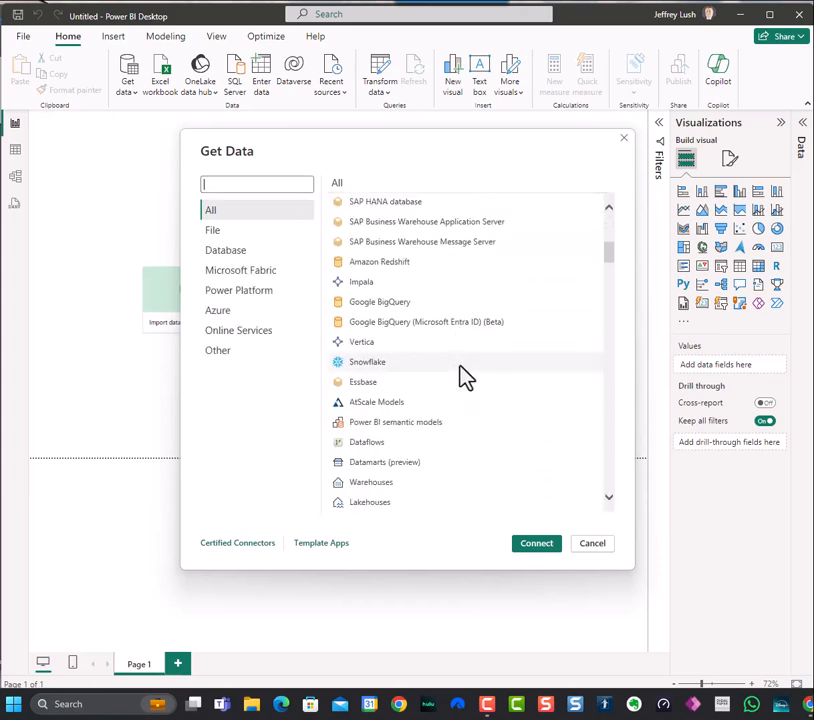
scroll(470, 380, down, 8)
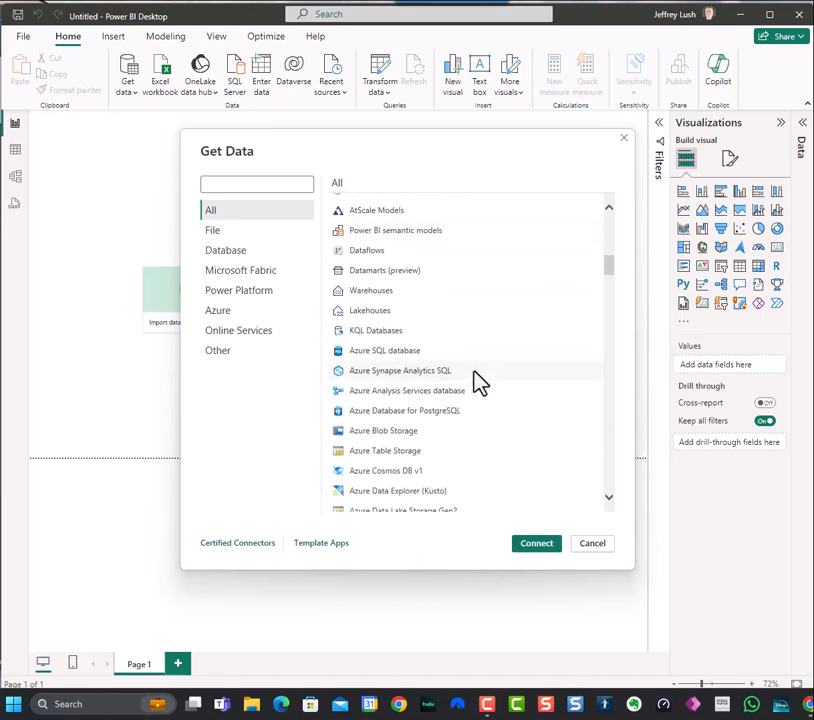
scroll(484, 375, down, 5)
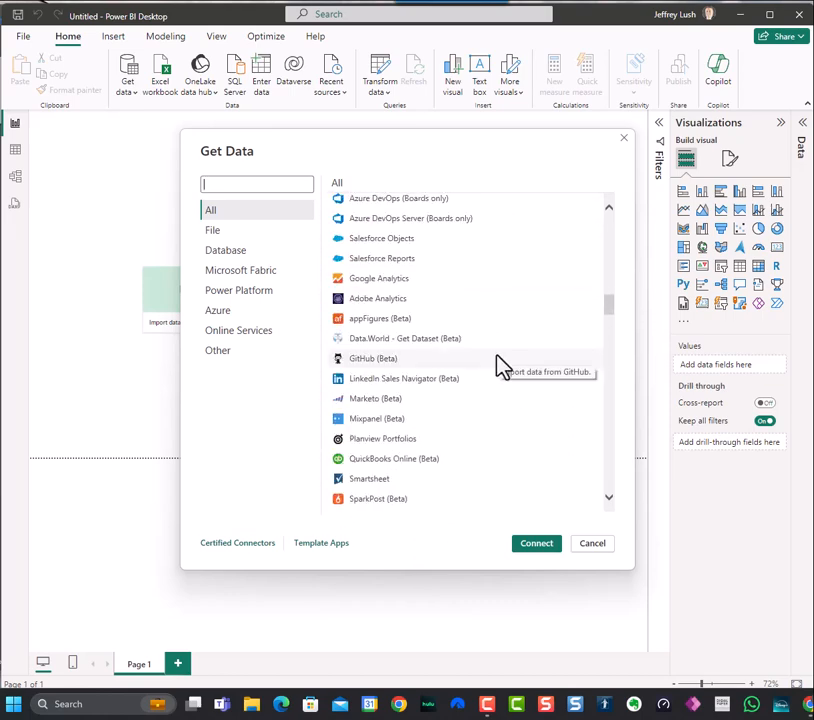
scroll(516, 322, down, 10)
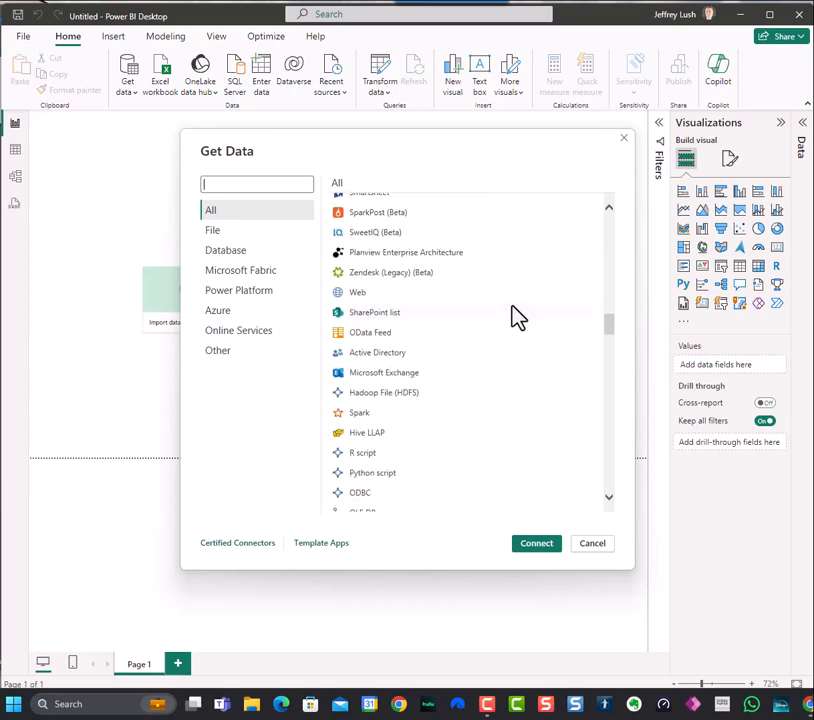
Find and connect to the Excel Workbook source, and select the Power BI data sample file on the Desktop
text(excel)
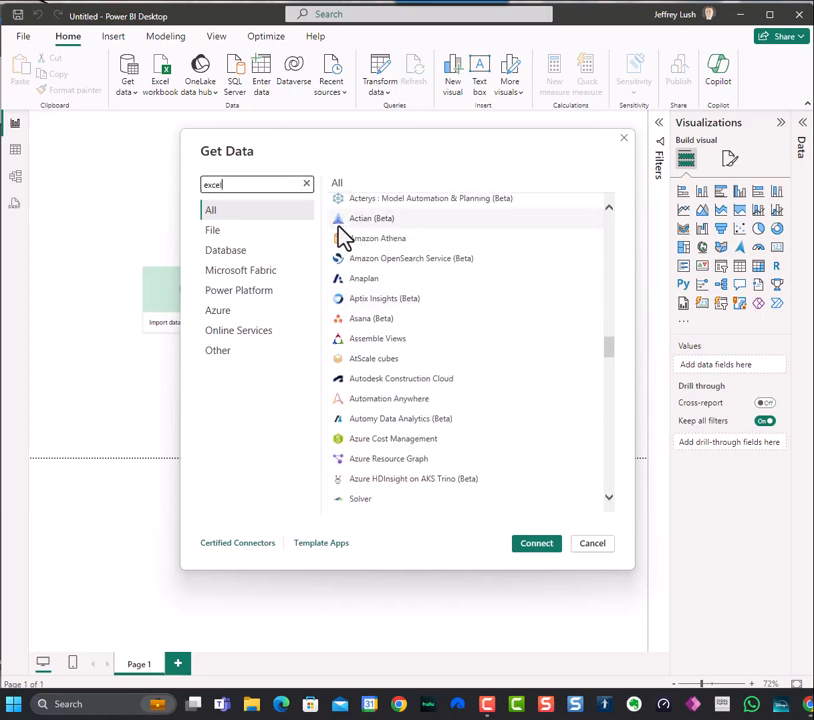
click(378, 206)
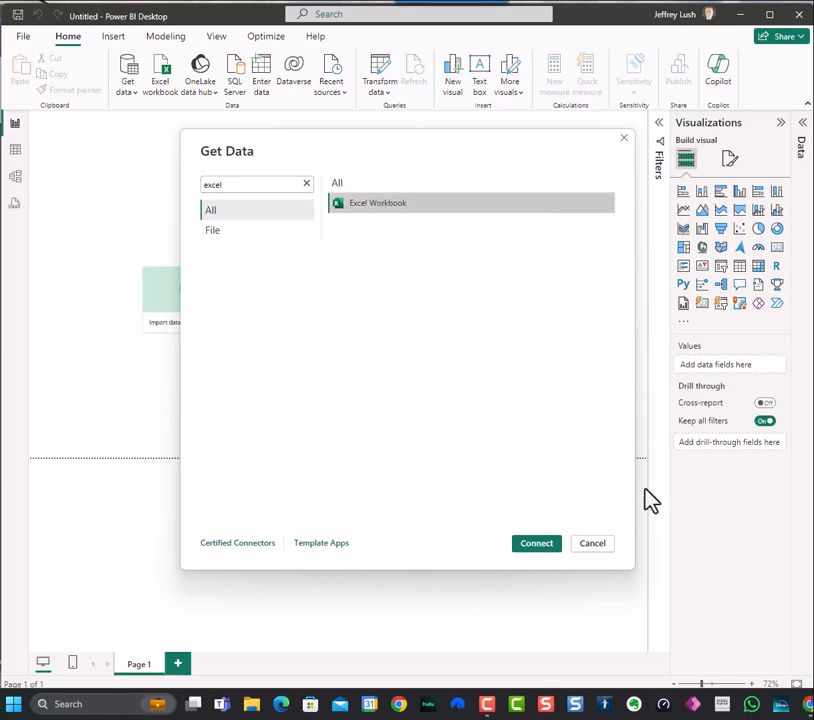
click(531, 549)
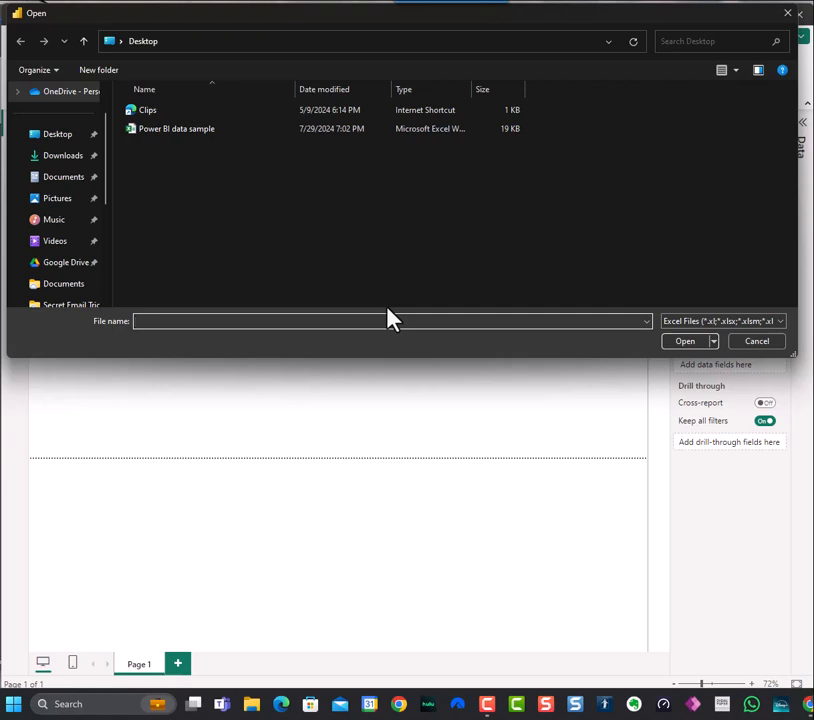
click(190, 135)
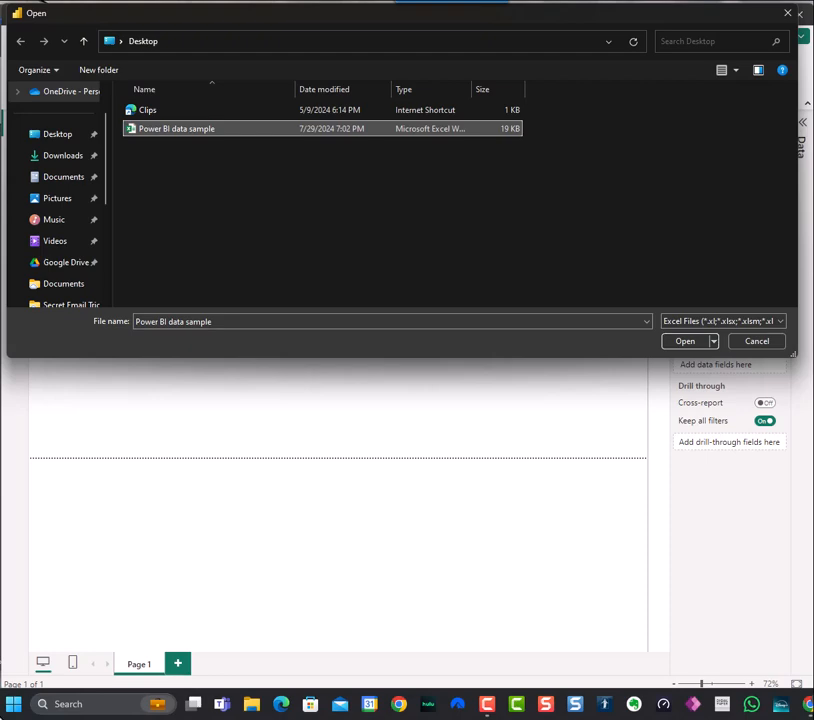
Switch to Excel and create a blank workbook
key(super)
click(395, 316)
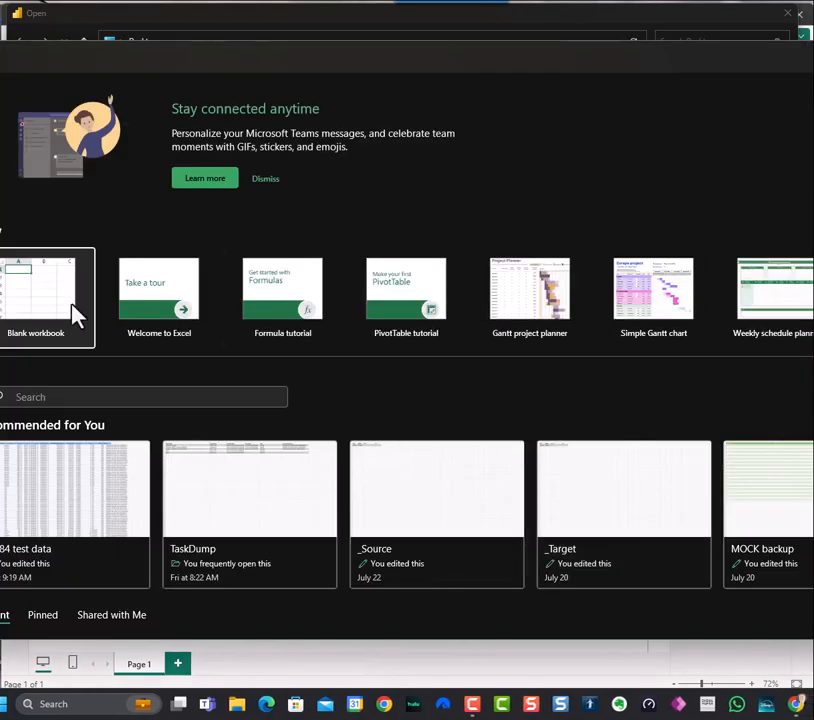
click(76, 312)
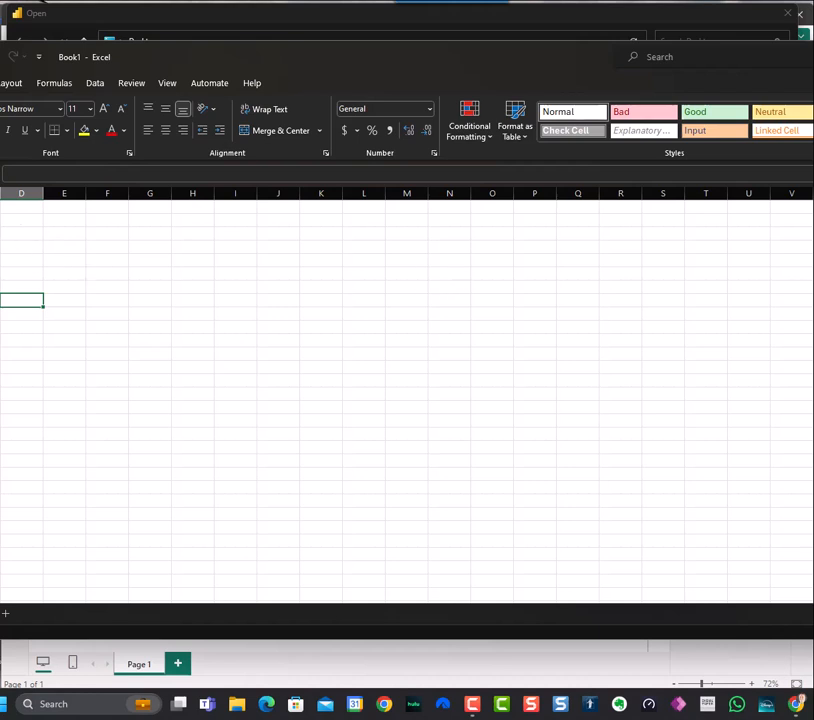
Enter the headers A and B in A1:B1, with the sample values asas and assa beneath them in A2:B2
click(52, 204)
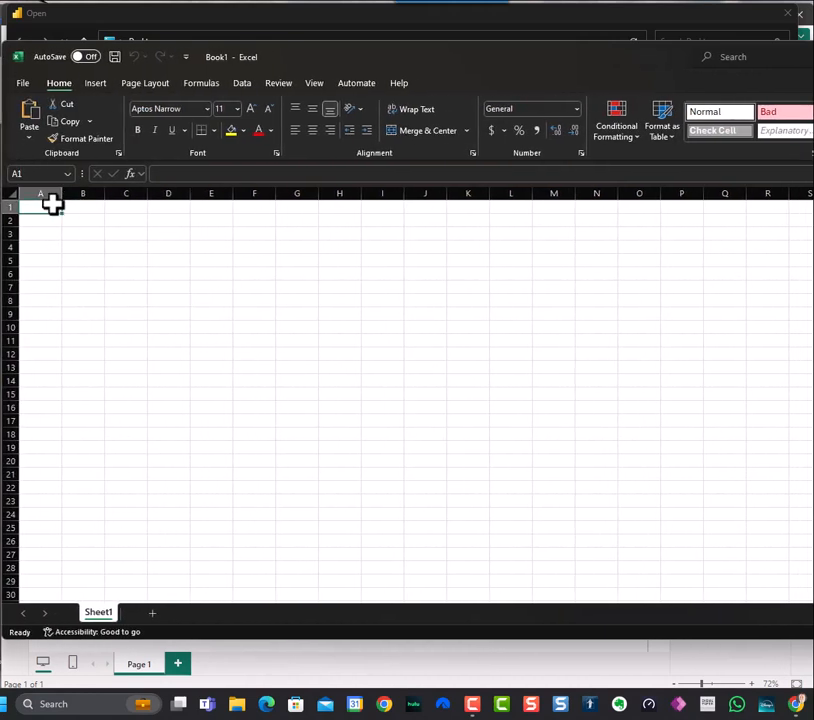
text(A)
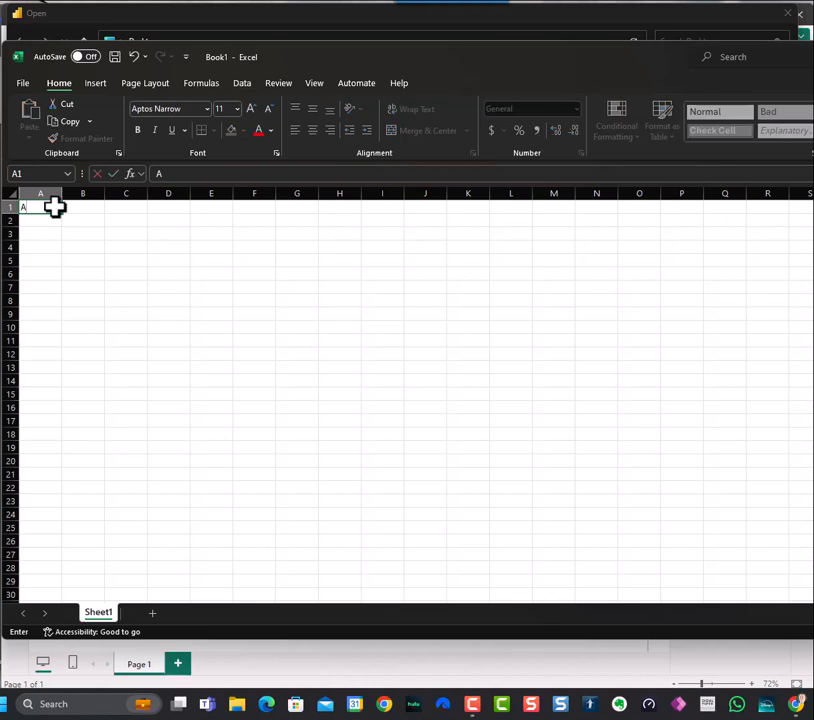
click(94, 207)
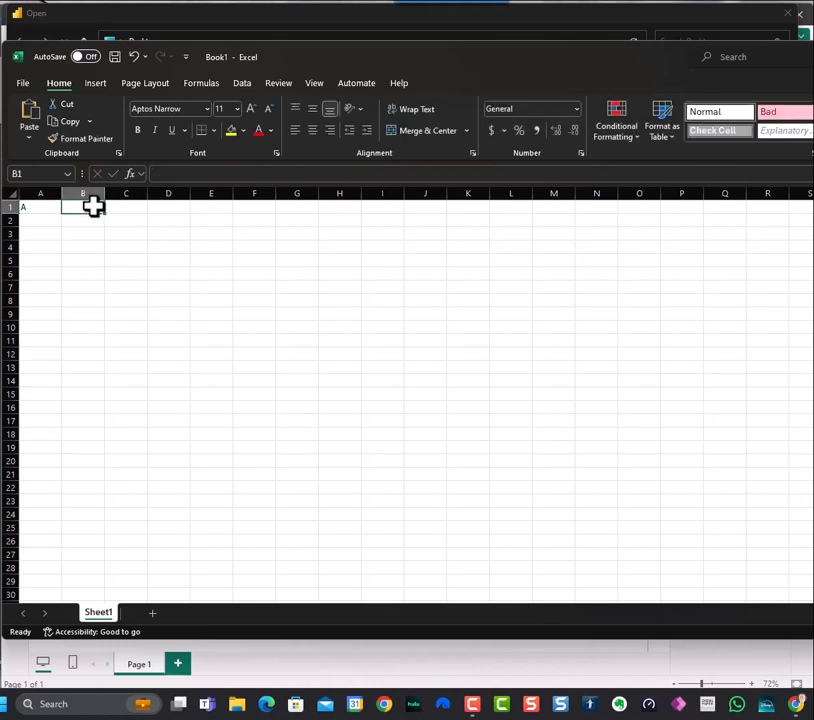
text(B)
click(33, 220)
text(asas)
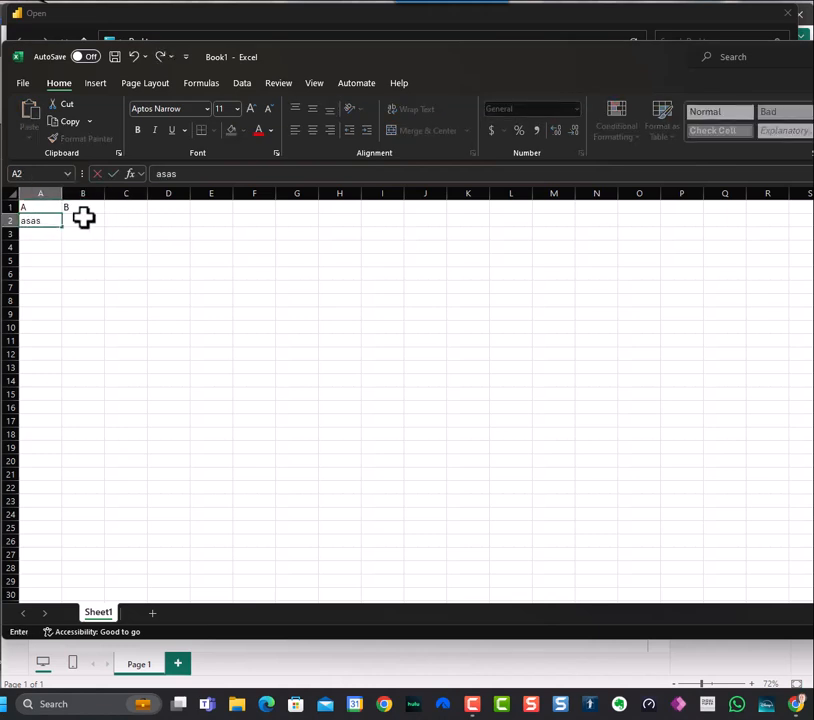
click(83, 218)
text(assa)
click(202, 271)
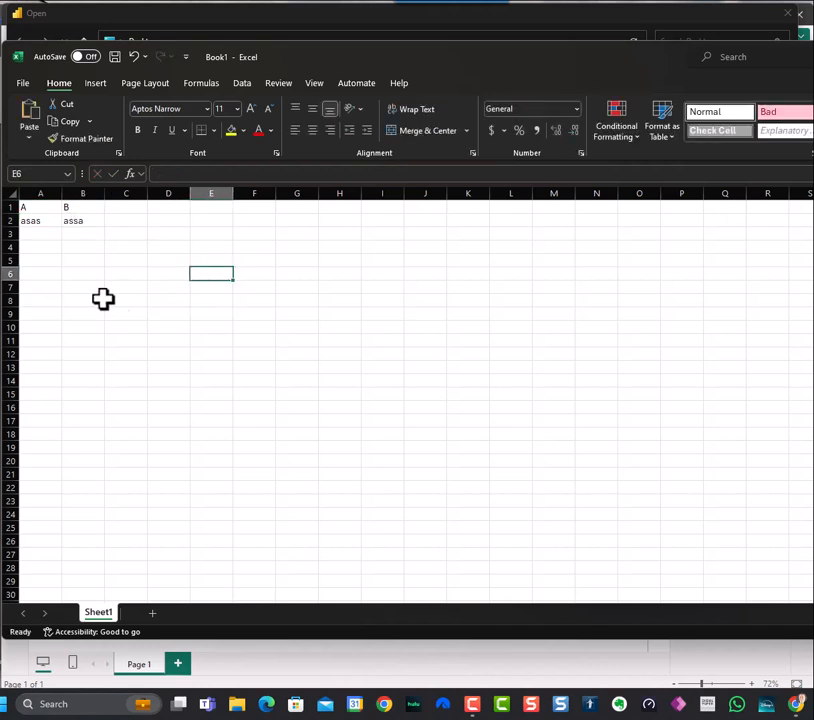
Format the range A1:B2 as a table with headers, using the first black-and-grey style of the Light group
click(38, 187)
click(122, 220)
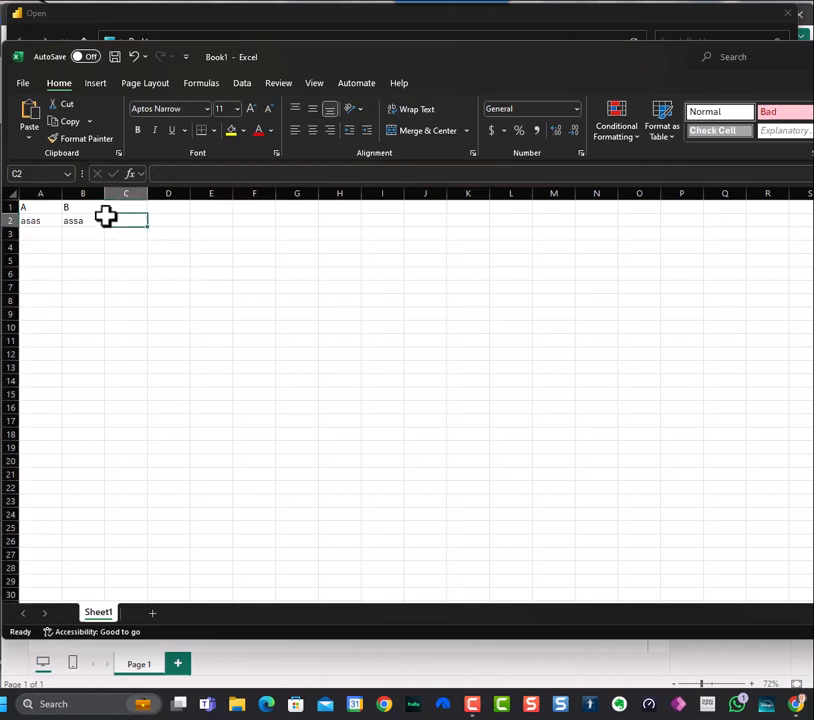
drag(42, 187, 18, 183)
click(178, 249)
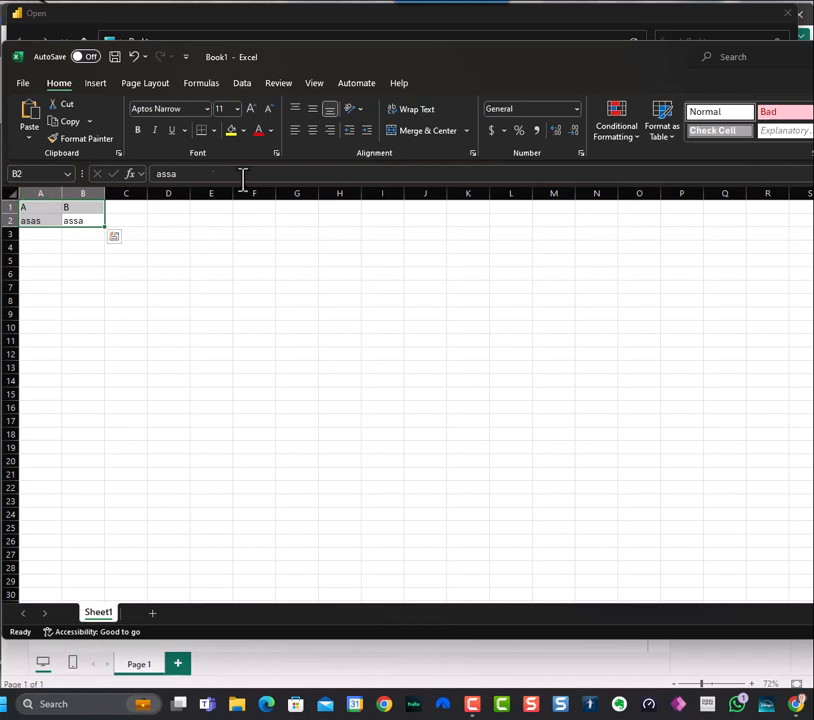
click(669, 140)
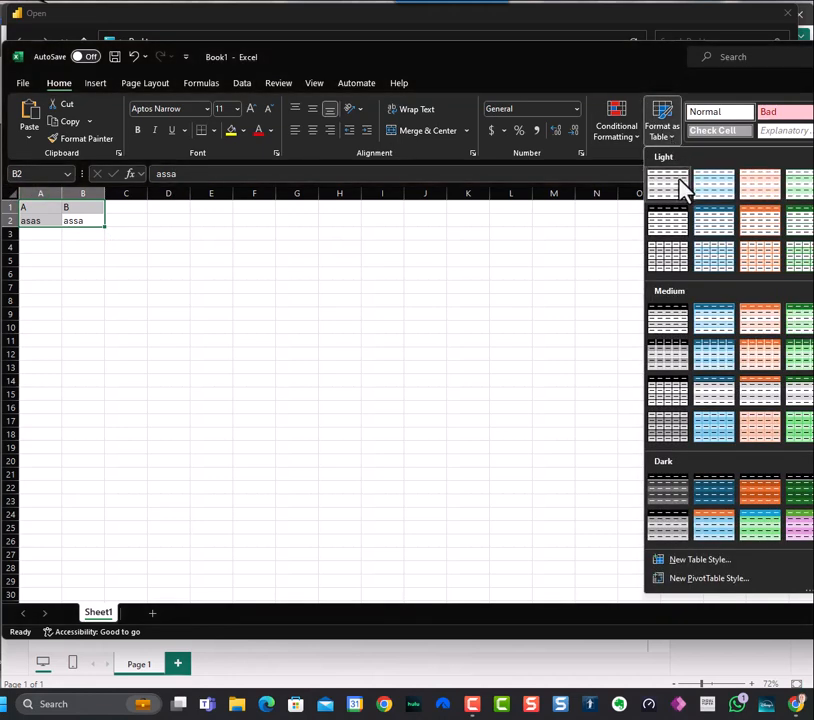
click(679, 178)
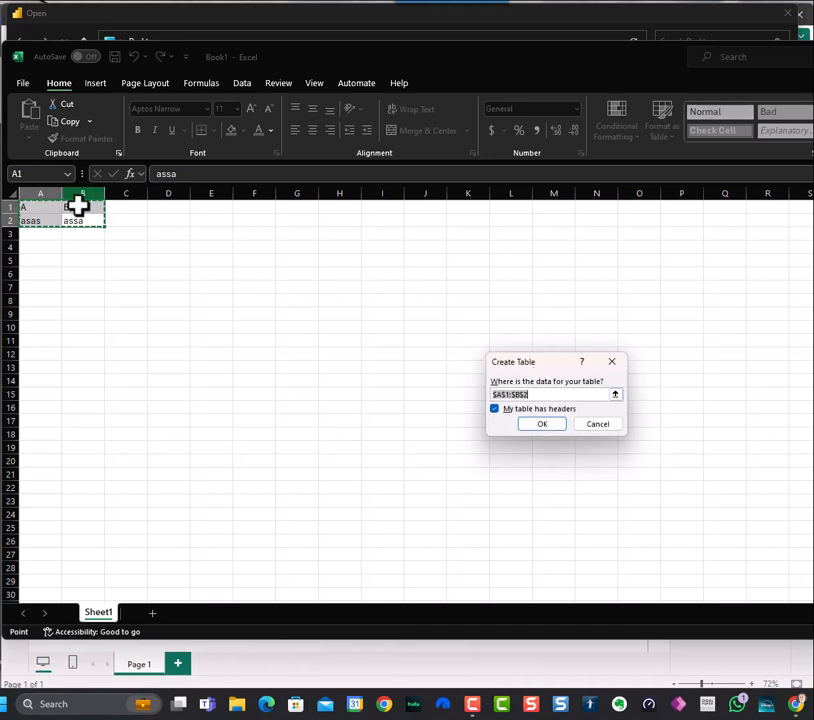
click(544, 426)
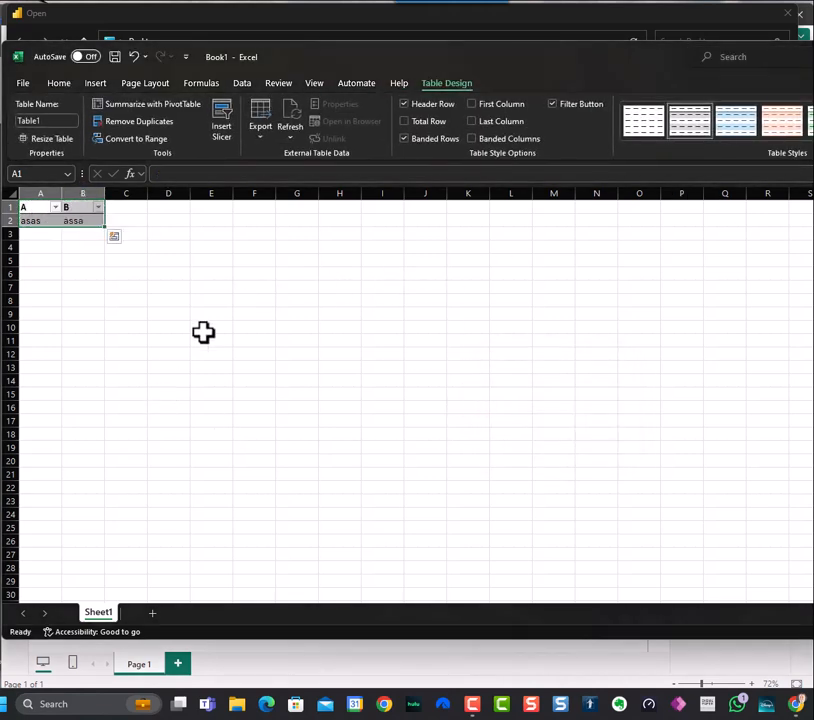
click(274, 273)
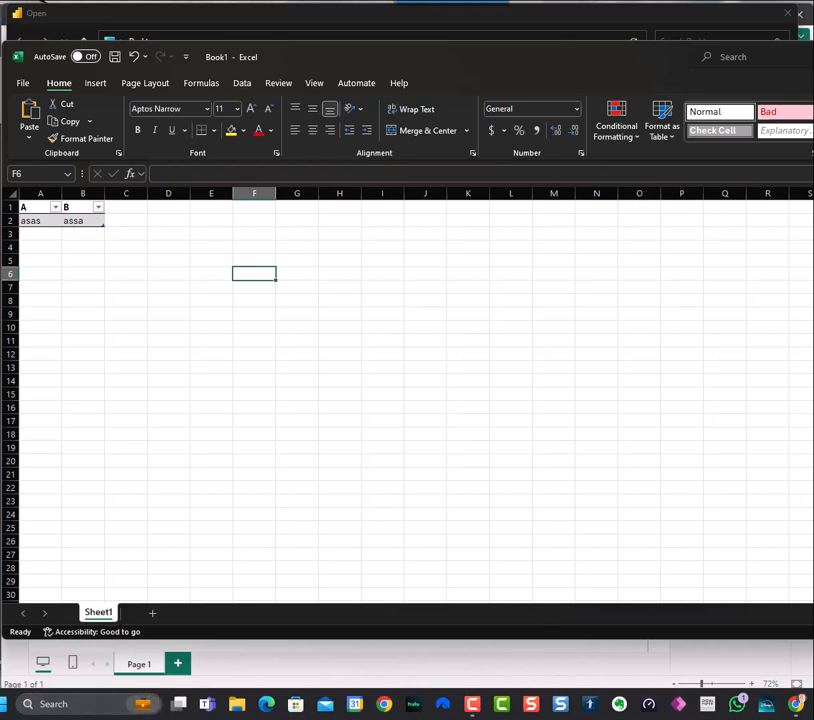
key(ctrl+s)
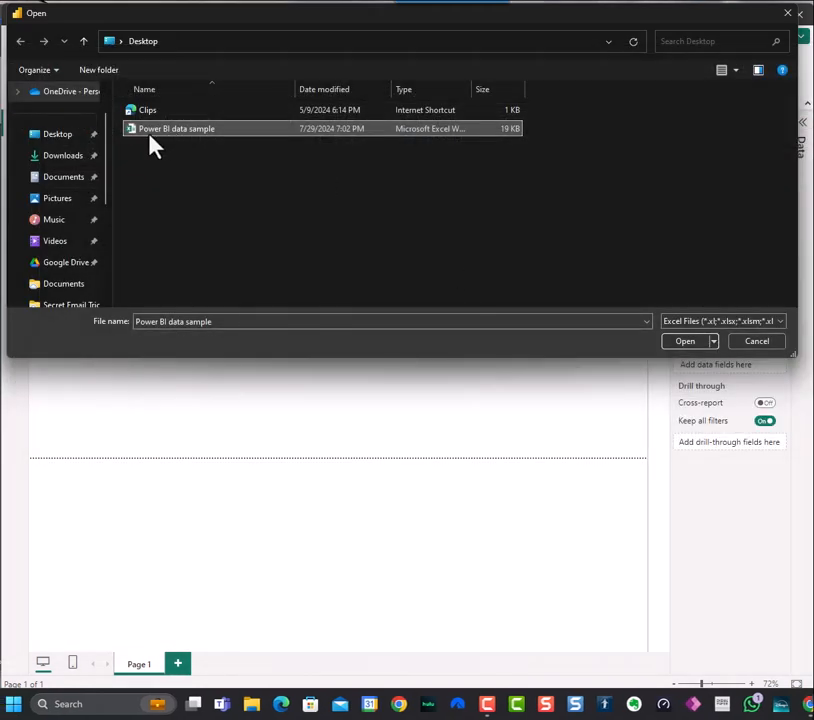
Switch back to Power BI Desktop, open the Power BI data sample workbook, and send its Table1 to data transformation
click(700, 343)
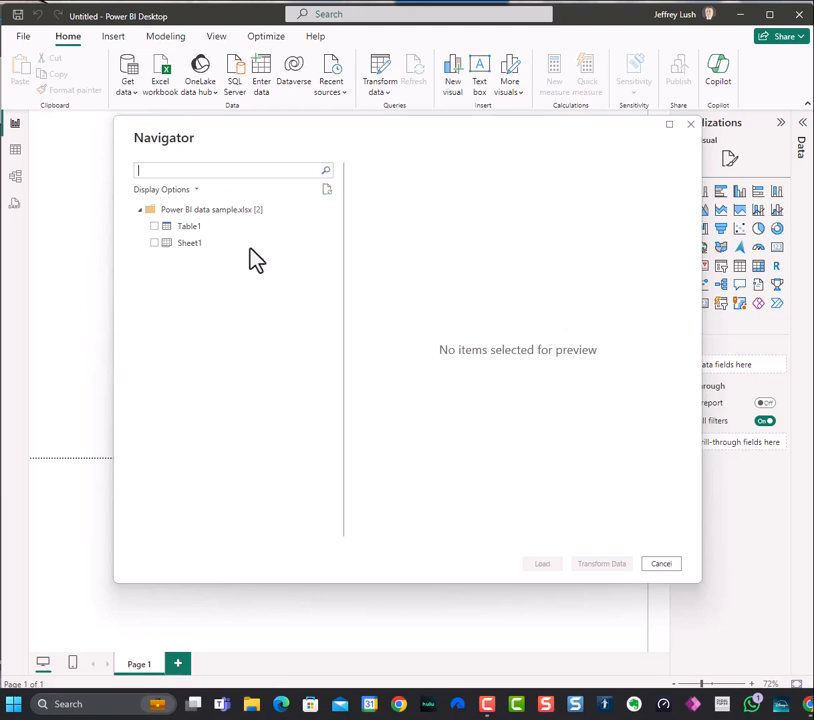
click(155, 227)
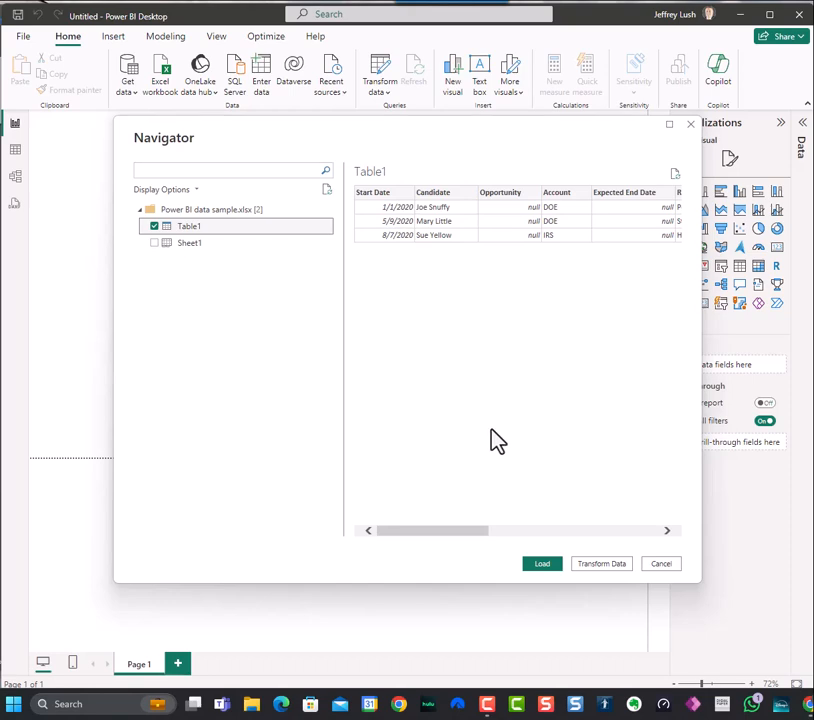
click(611, 564)
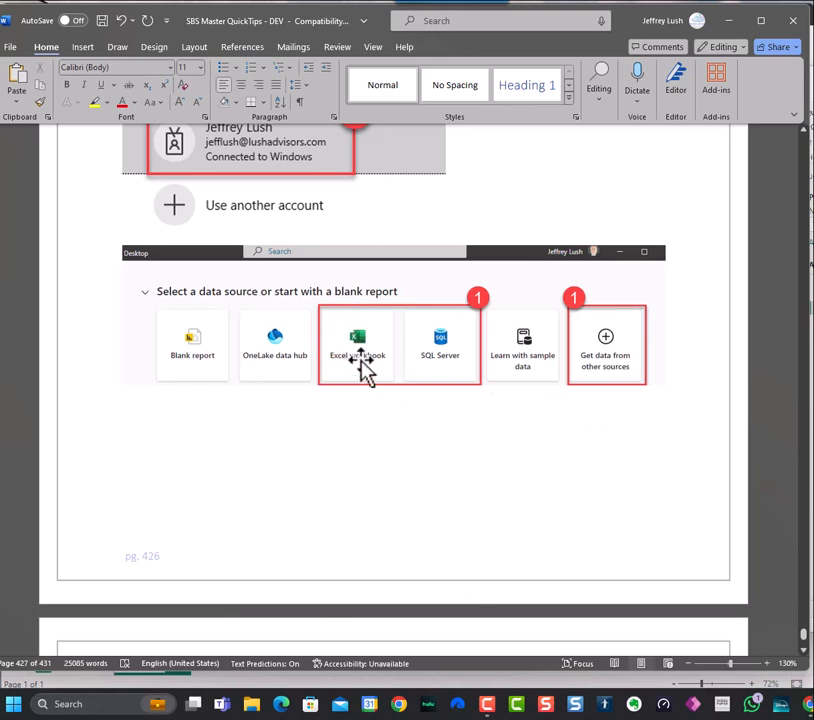
Review the Word guide's illustrated instructions for choosing the Excel workbook, opening the sample file and transforming Table1
scroll(702, 335, down, 3)
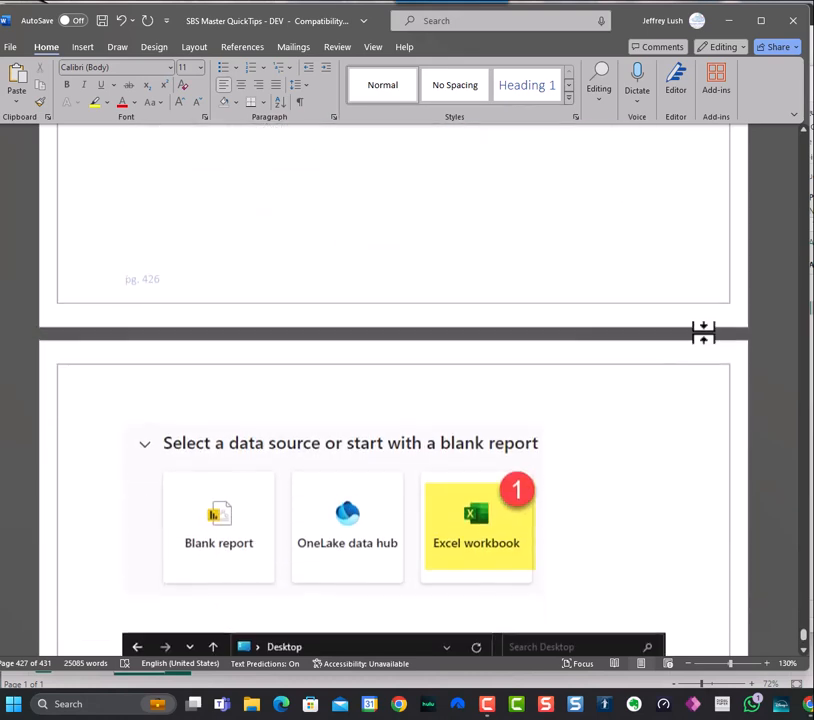
scroll(704, 335, down, 3)
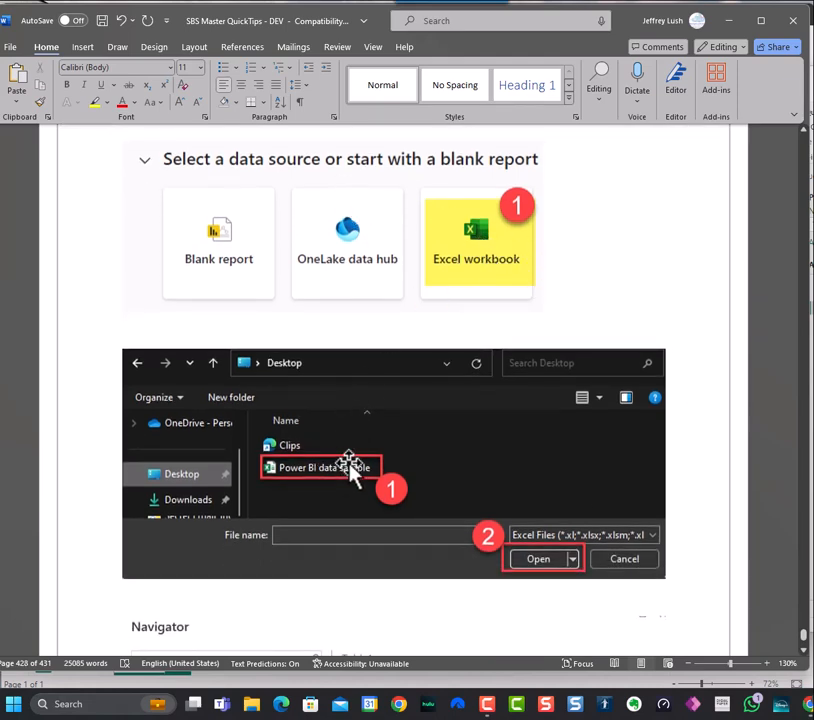
scroll(516, 336, down, 3)
scroll(541, 338, down, 1)
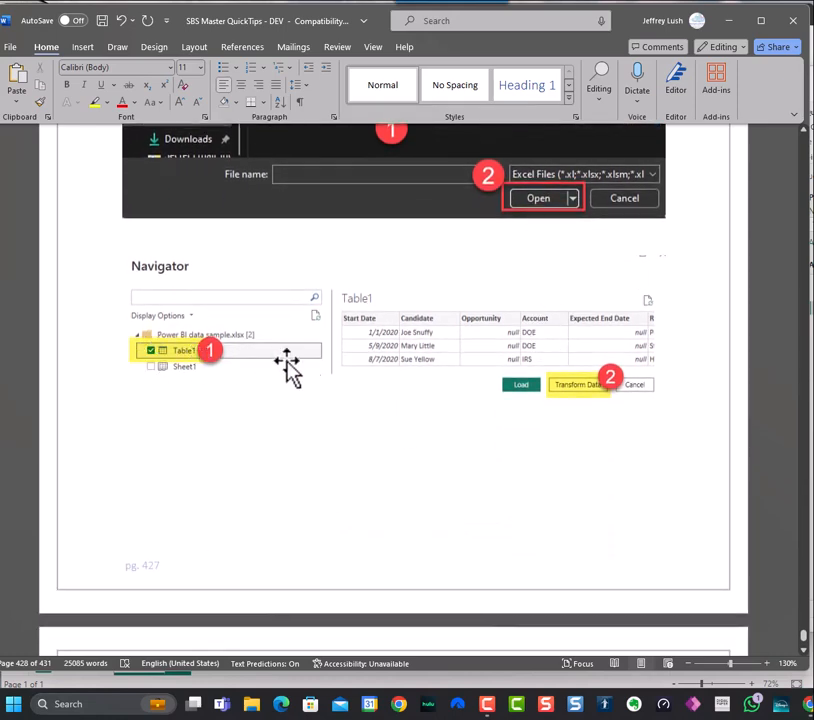
scroll(659, 484, up, 1)
scroll(659, 484, up, 3)
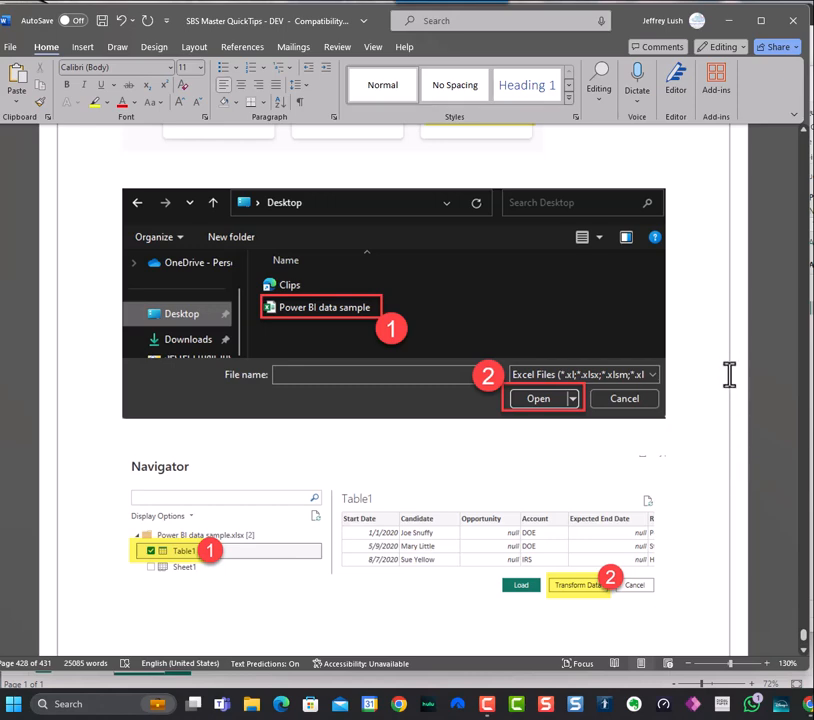
Review the Word guide's illustrations on column data types and Close & Apply, and return to the Power Query Editor
scroll(670, 445, down, 10)
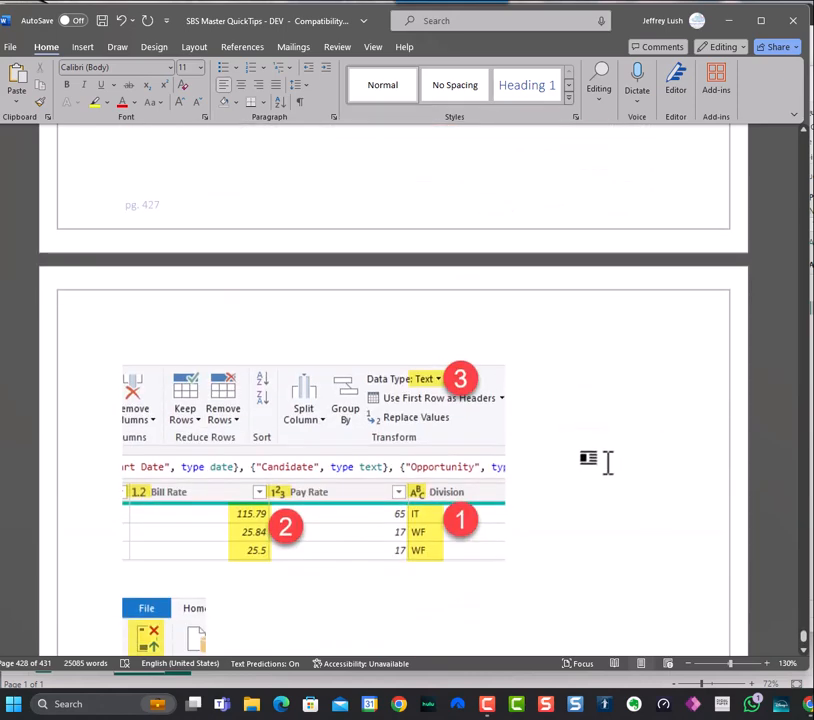
scroll(614, 450, down, 2)
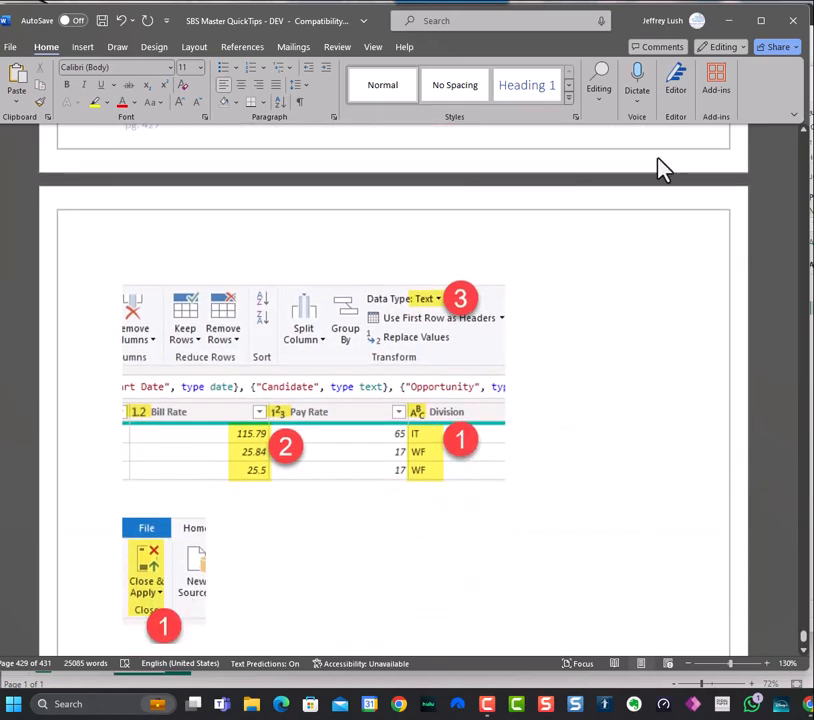
click(728, 20)
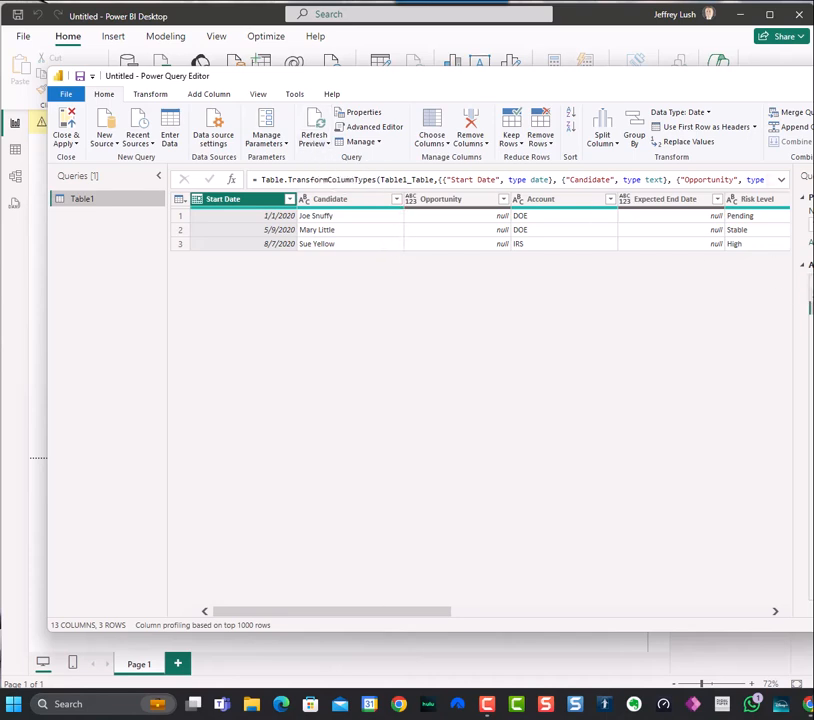
Bring the whole Power Query Editor into view and examine the data type choices available for the Start Date column
mouse_move(813, 292)
mouse_down()
mouse_move(758, 293)
mouse_move(811, 294)
mouse_up()
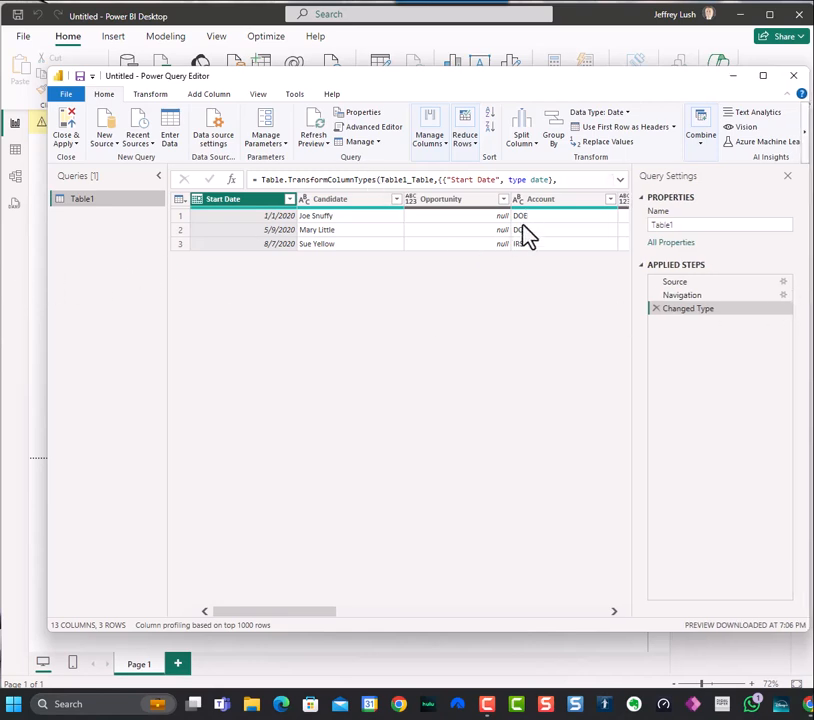
click(627, 113)
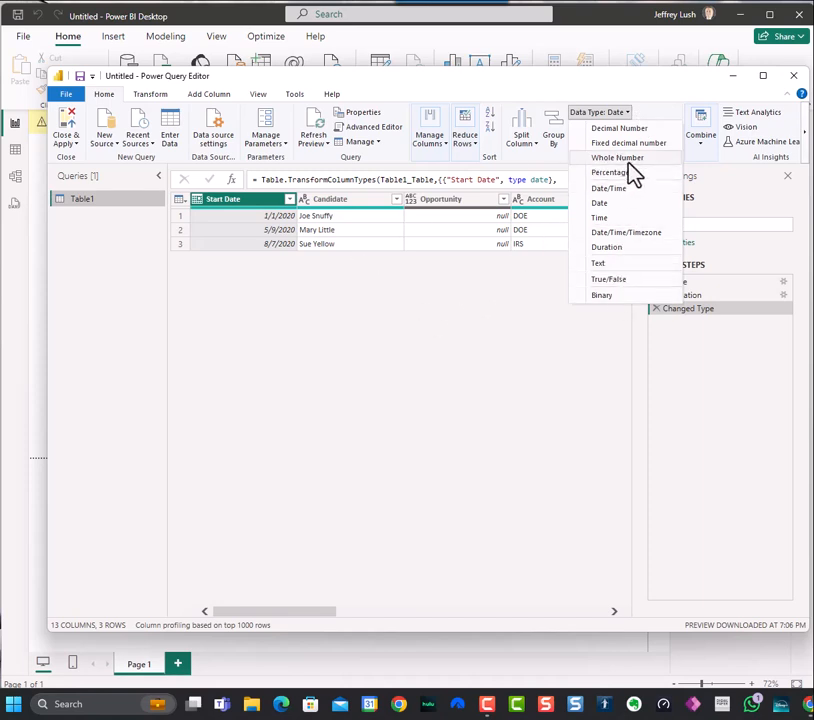
click(485, 327)
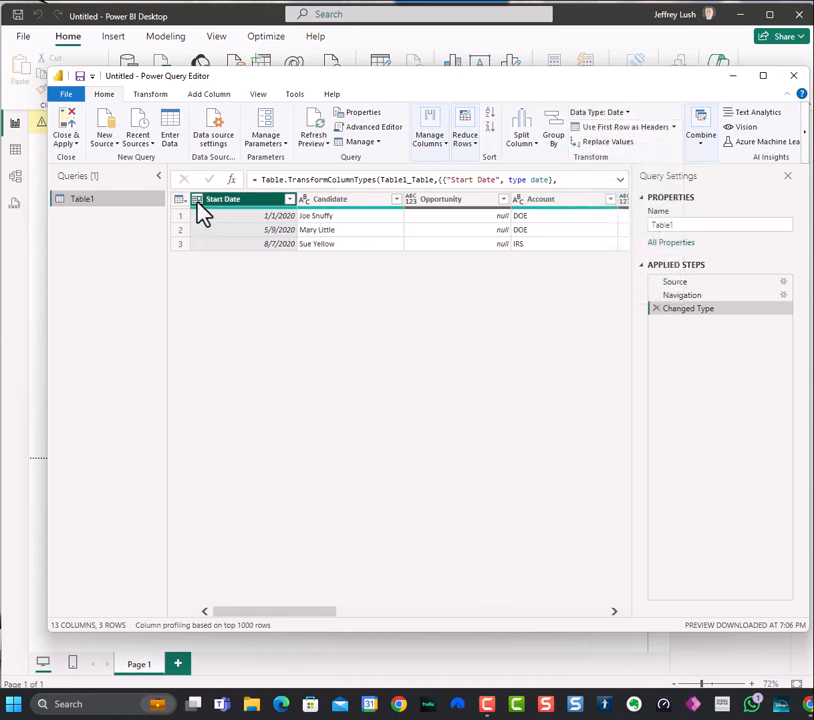
click(290, 200)
click(290, 202)
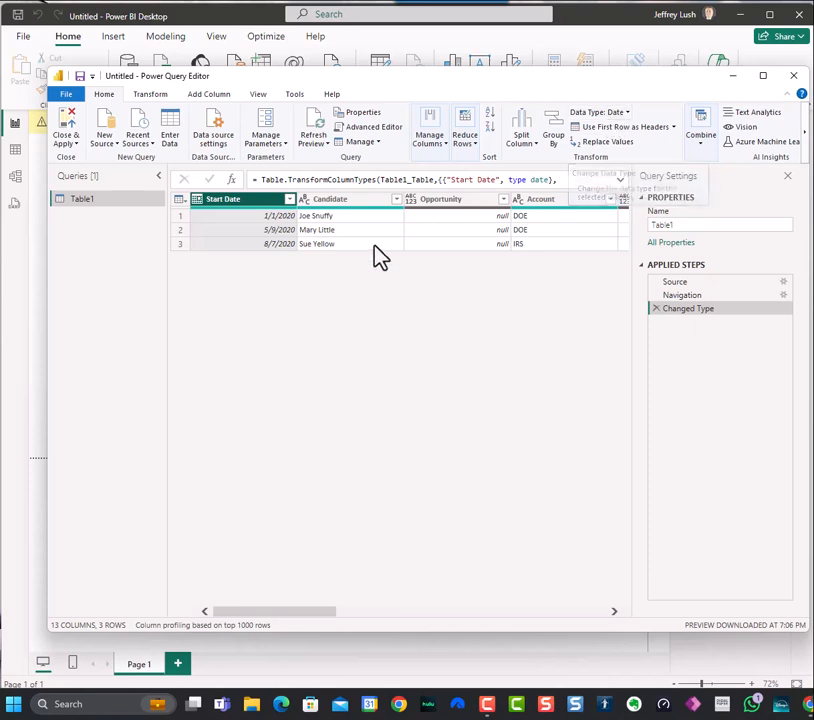
Examine the data types of the remaining Table1 columns, including Candidate, Opportunity, Gross Profit, Pay Rate and Division
click(336, 203)
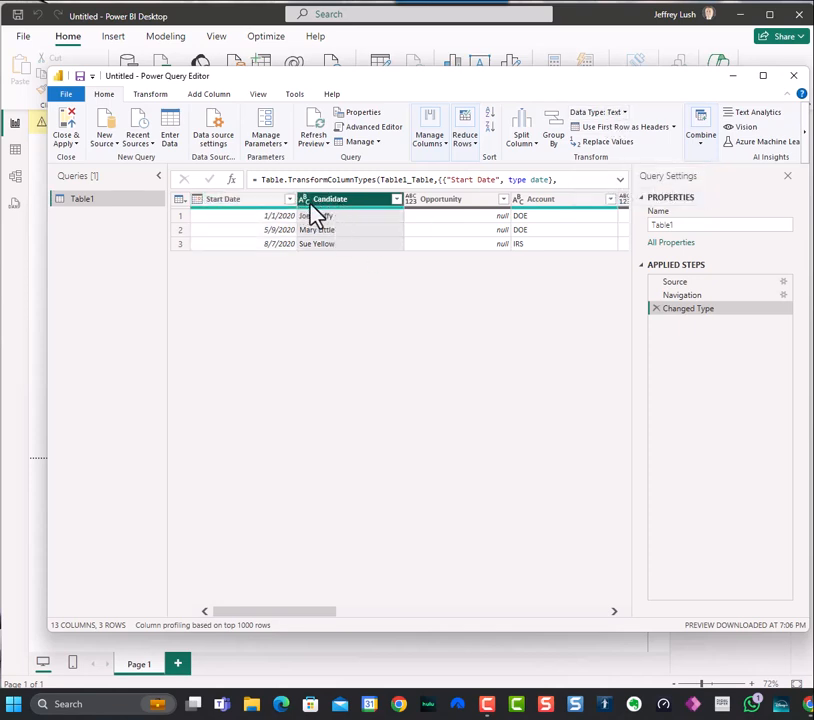
click(455, 202)
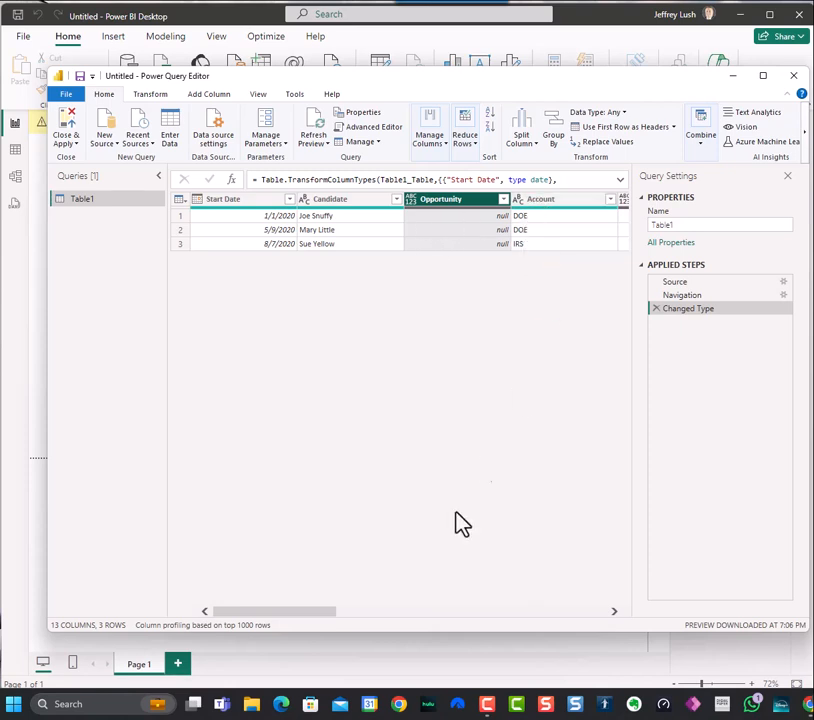
drag(330, 611, 543, 690)
click(272, 202)
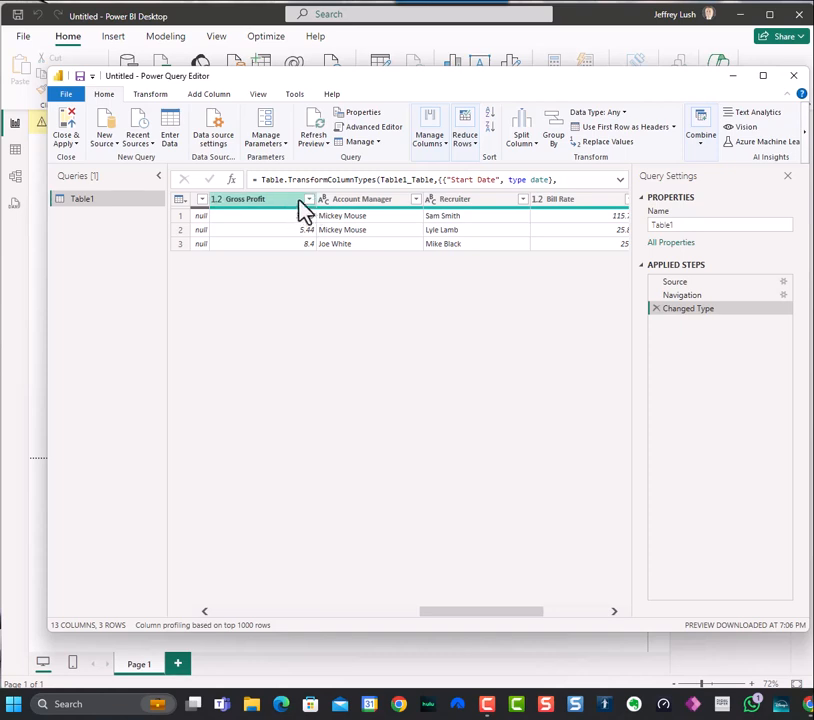
click(284, 203)
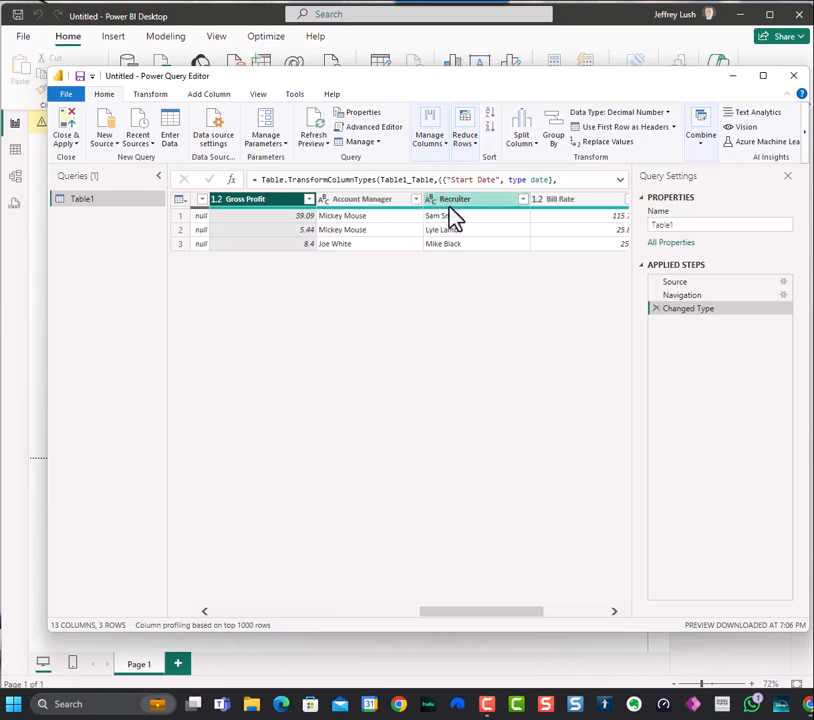
drag(527, 612, 613, 617)
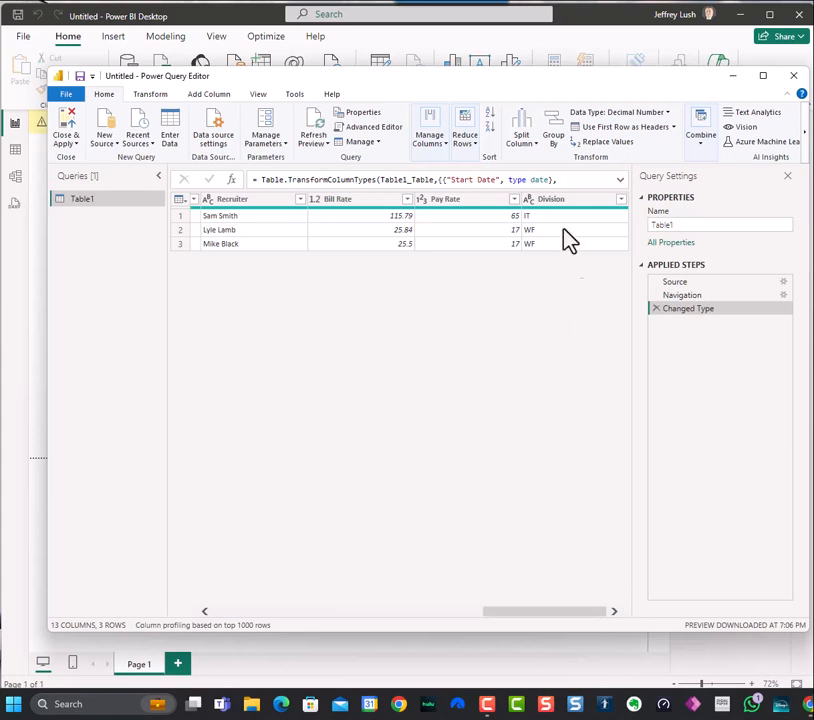
click(424, 204)
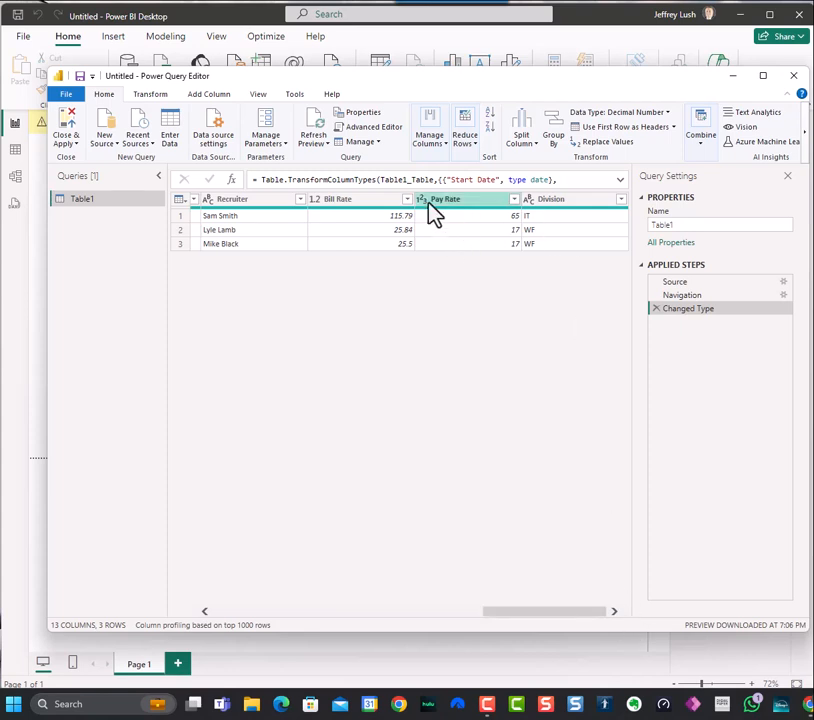
click(534, 200)
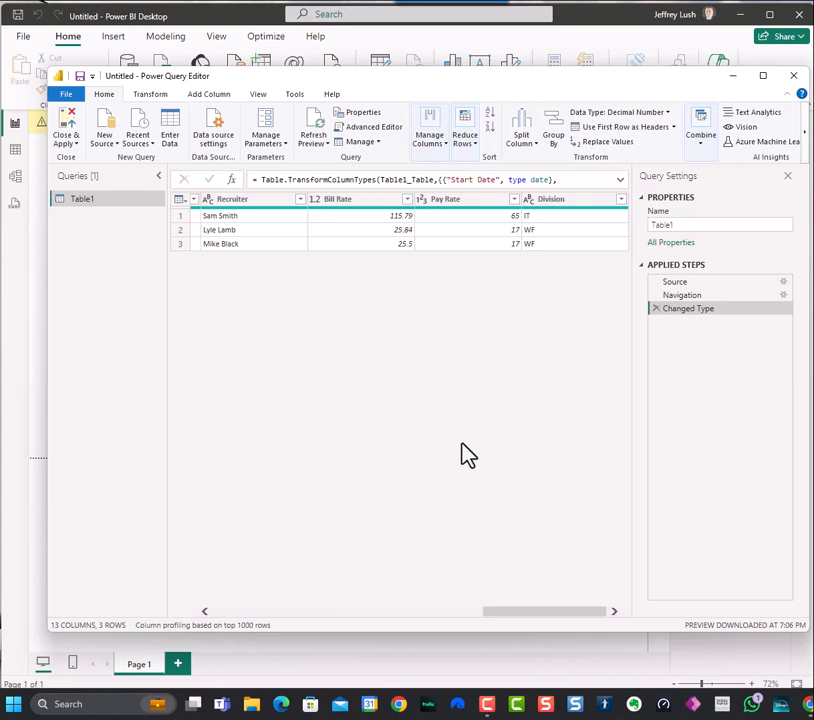
Close the query editor with its changes applied and expand Table1's fields in the report
click(71, 122)
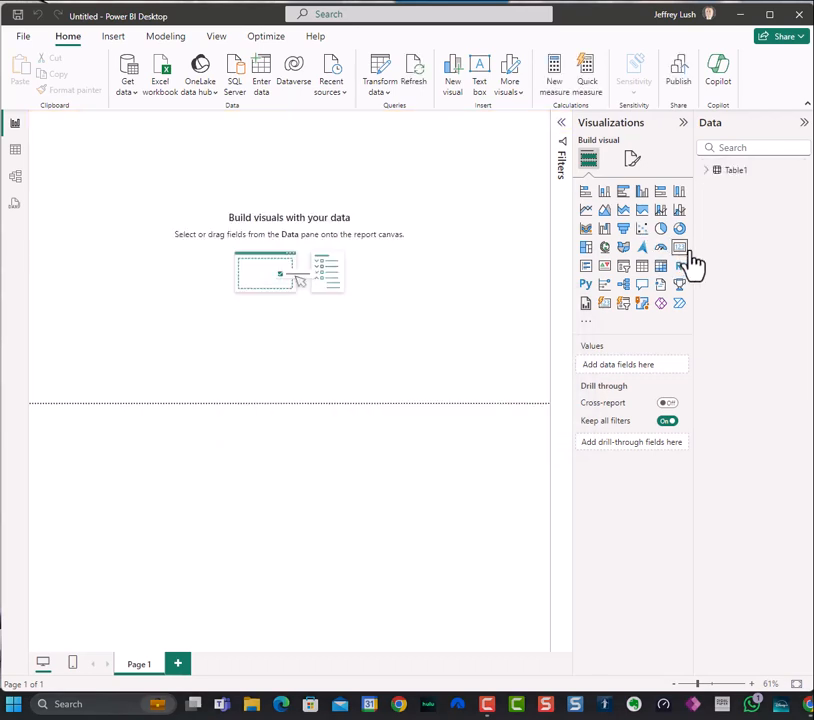
click(709, 173)
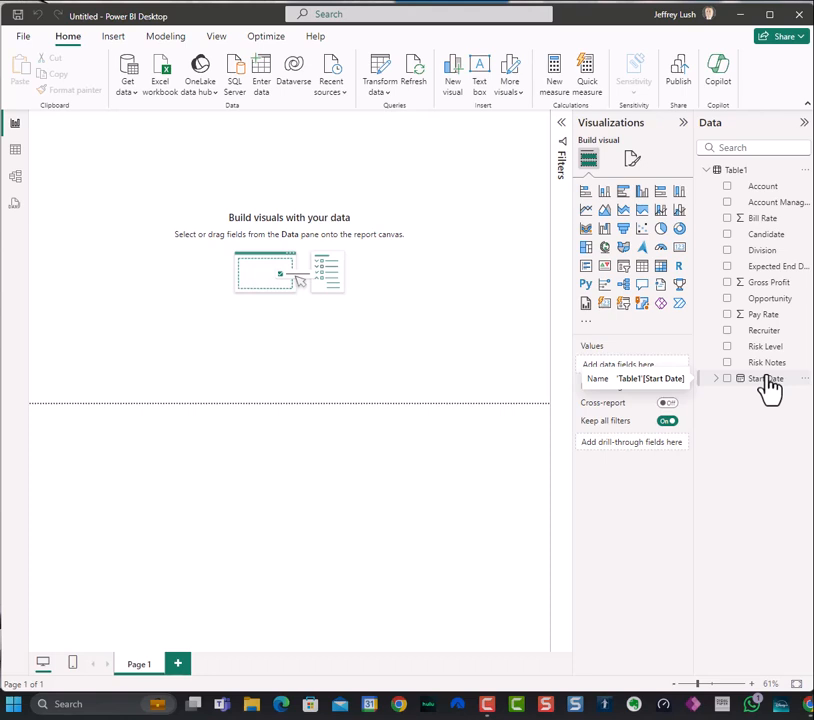
click(642, 266)
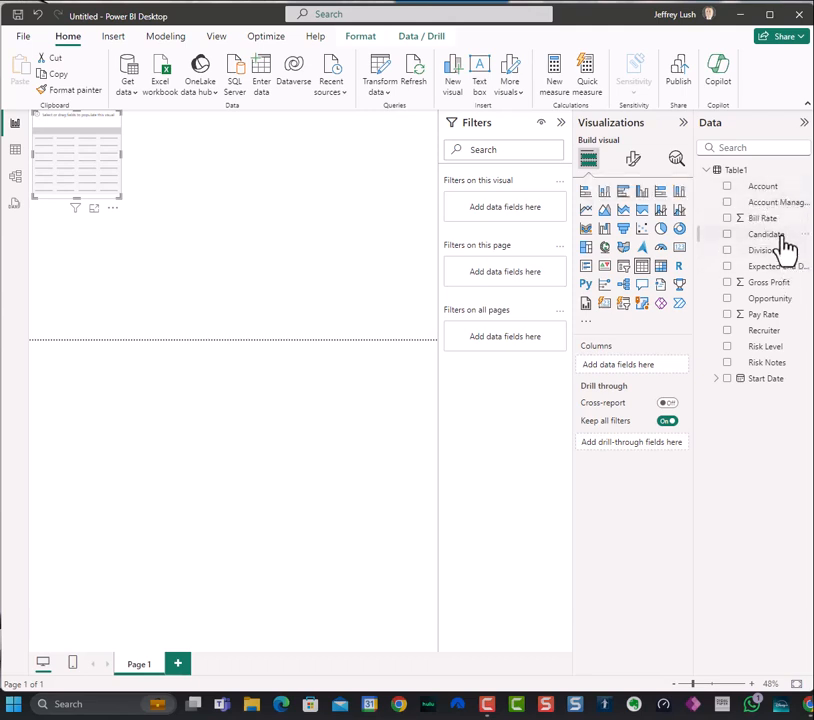
drag(780, 236, 100, 158)
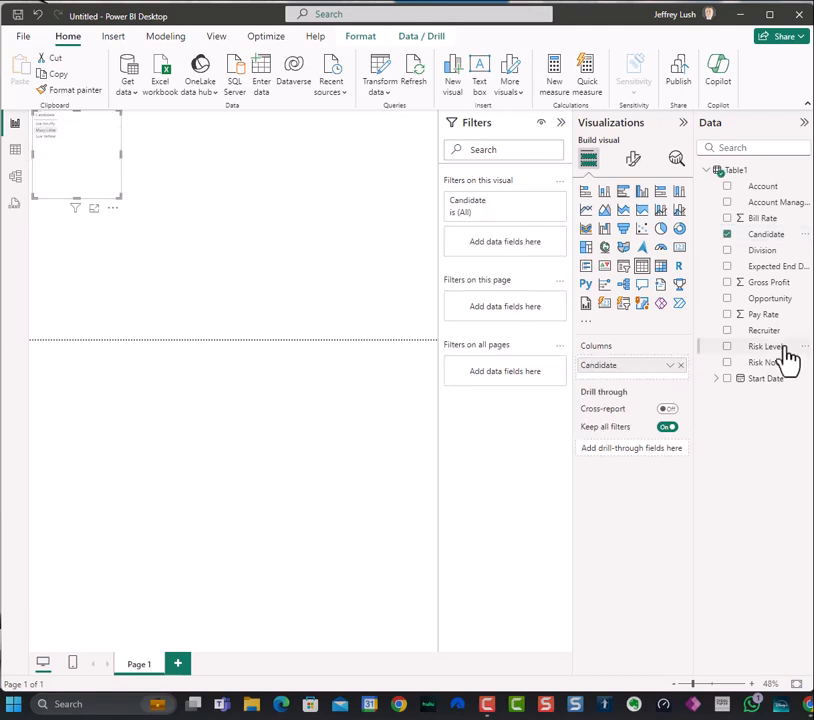
drag(766, 380, 115, 195)
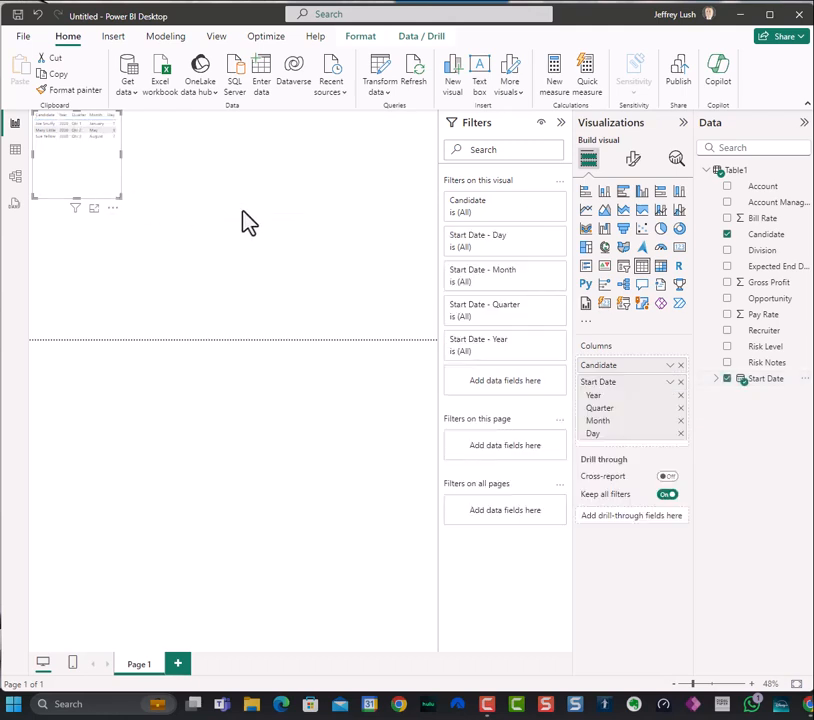
click(122, 197)
click(104, 127)
drag(119, 197, 389, 321)
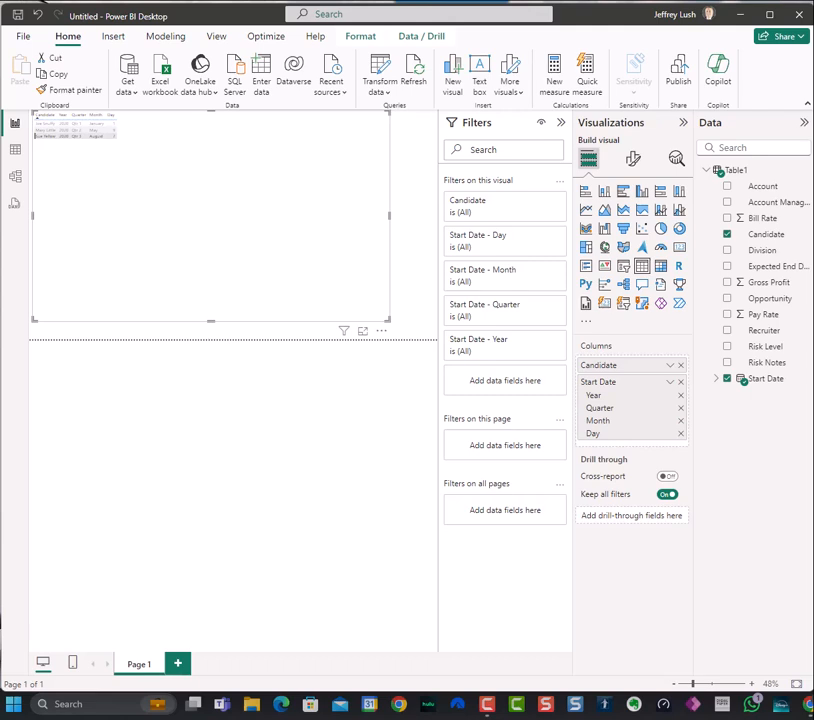
key(Delete)
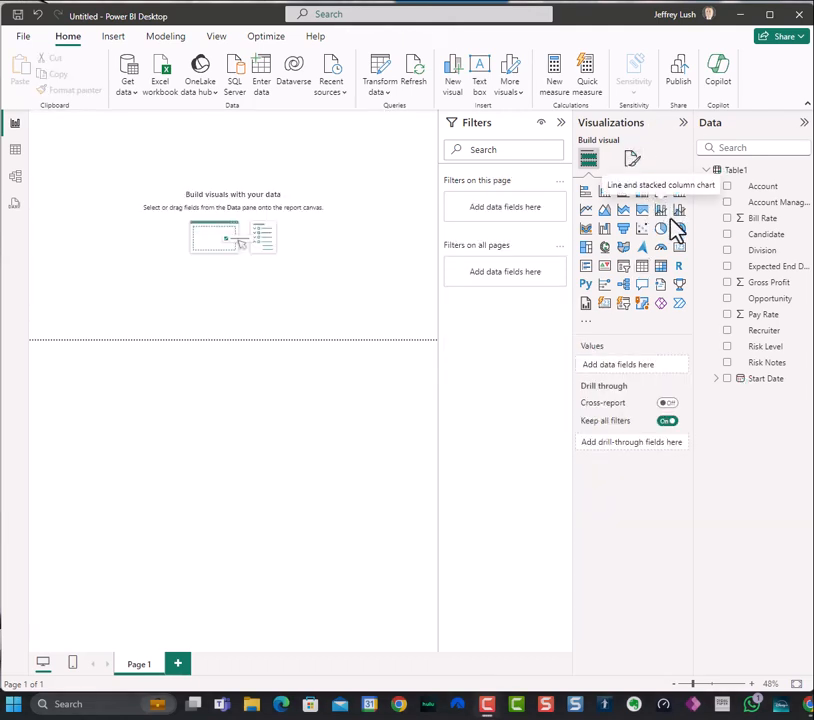
Add a table visual enlarged to nearly fill the report page, with Candidate and Start Date as its columns
click(642, 265)
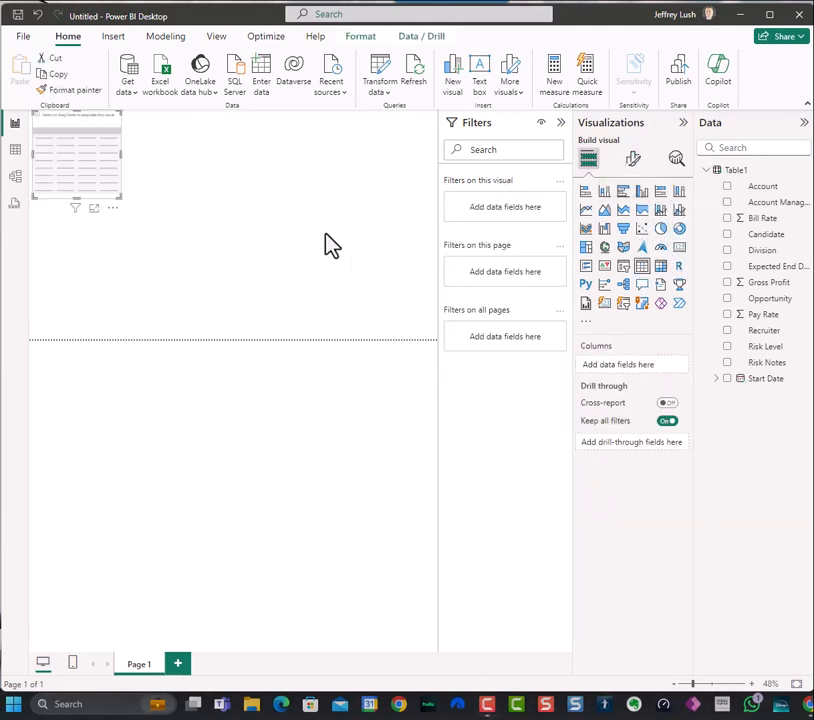
drag(117, 197, 413, 330)
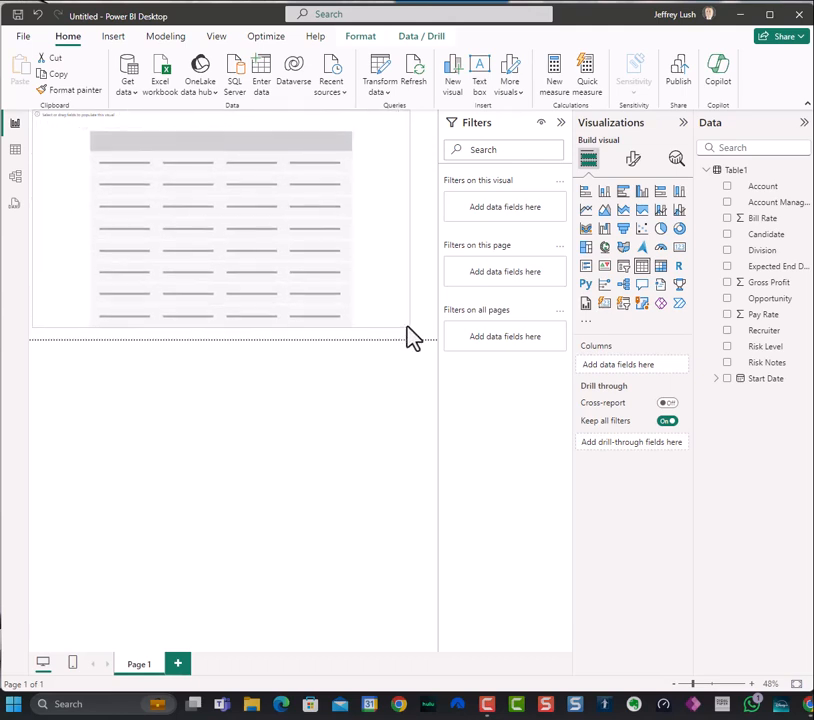
drag(781, 235, 286, 220)
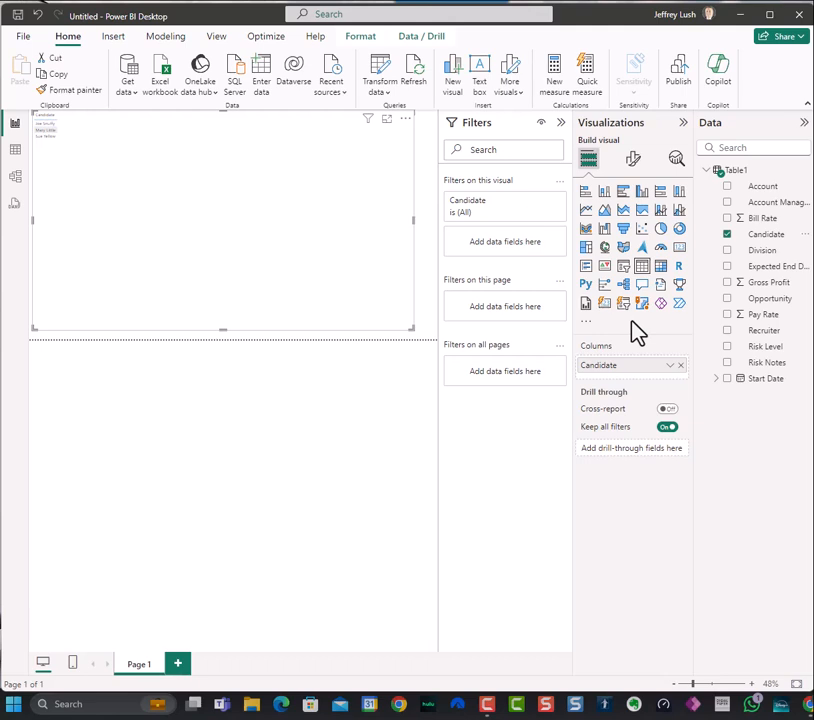
scroll(145, 220, up, 6)
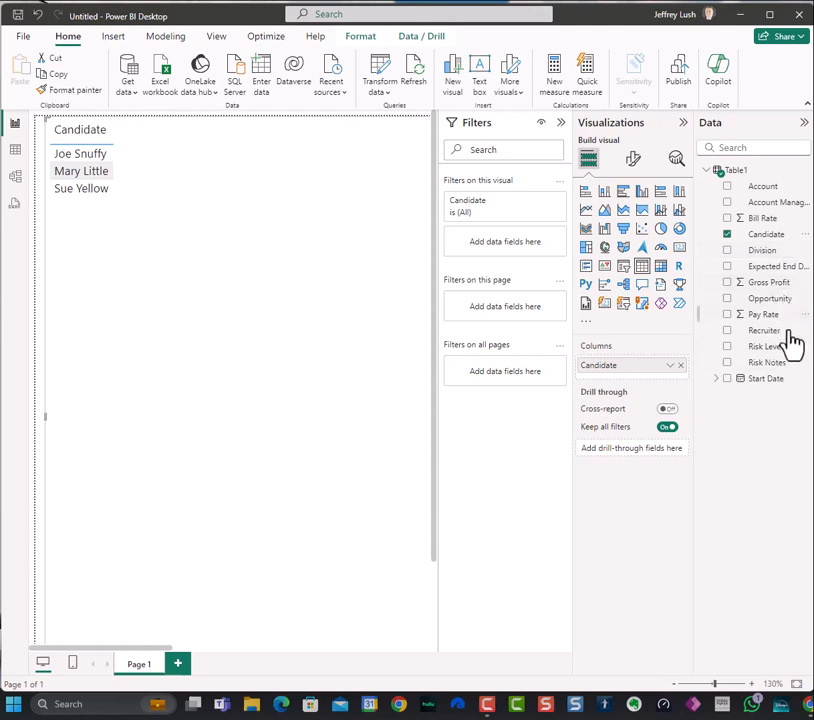
drag(768, 379, 282, 263)
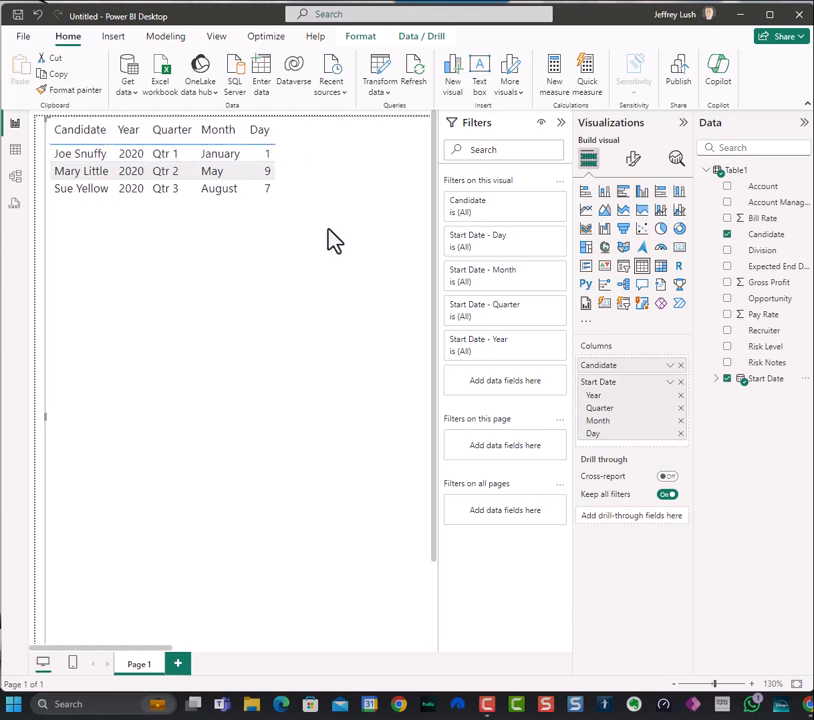
Show Start Date as the plain date instead of the Date Hierarchy, and review the field options of Start Date and Candidate
click(670, 384)
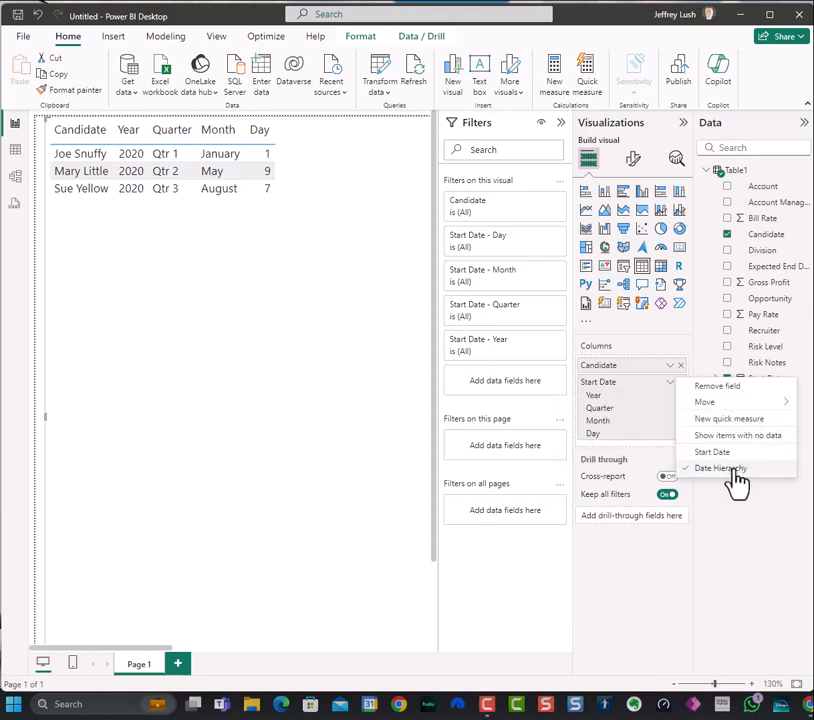
click(697, 453)
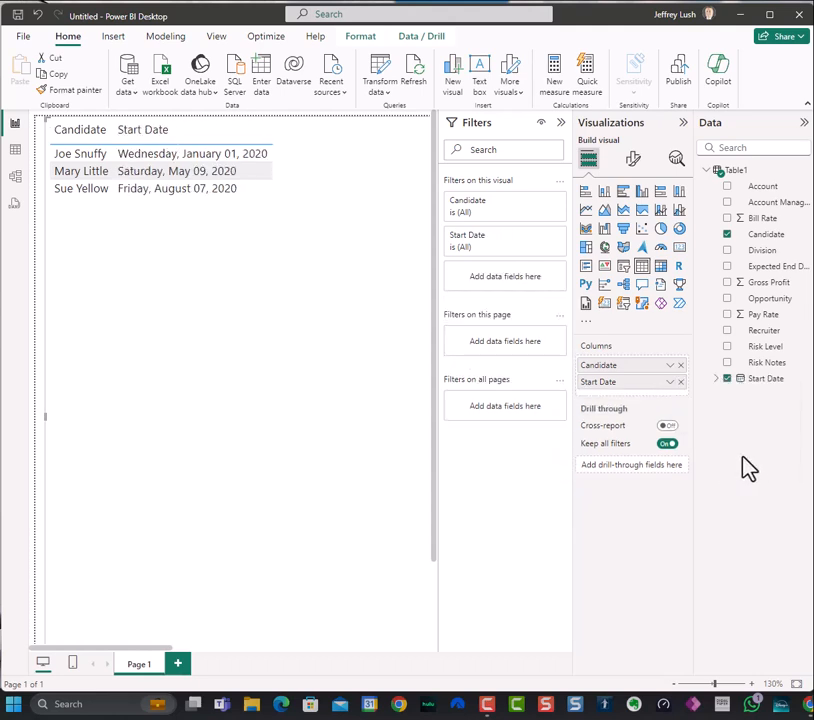
click(670, 382)
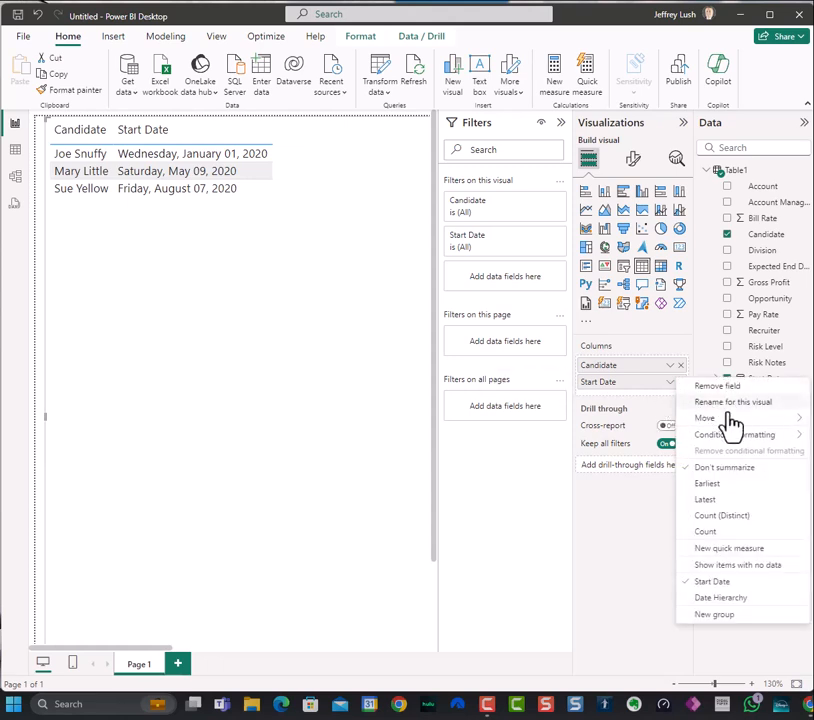
mouse_move(797, 428)
click(675, 366)
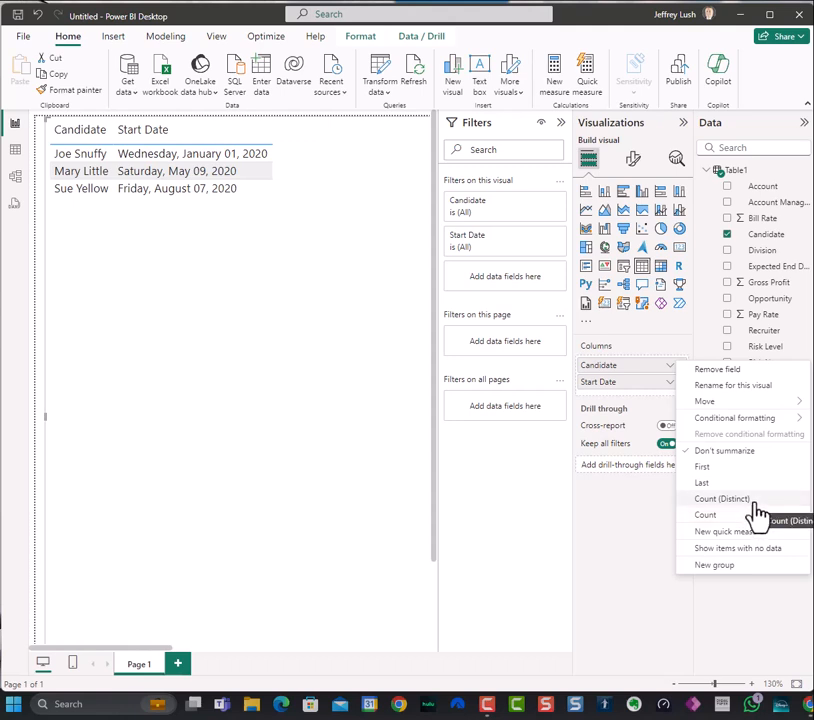
click(347, 280)
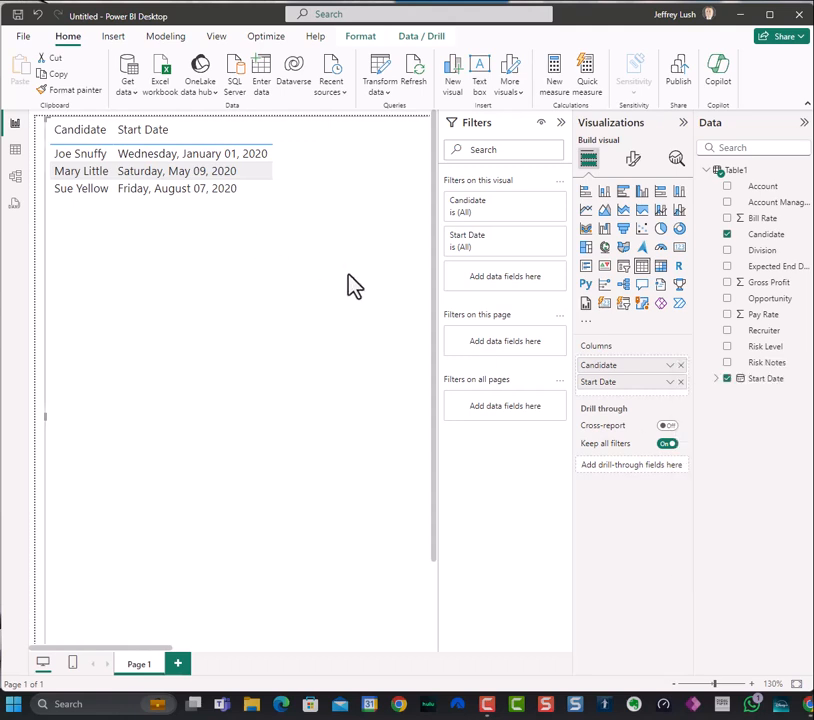
Sort the table visual by Start Date and shrink it to fit closely around its rows
click(213, 130)
ctrl+scroll(173, 351, down, 6)
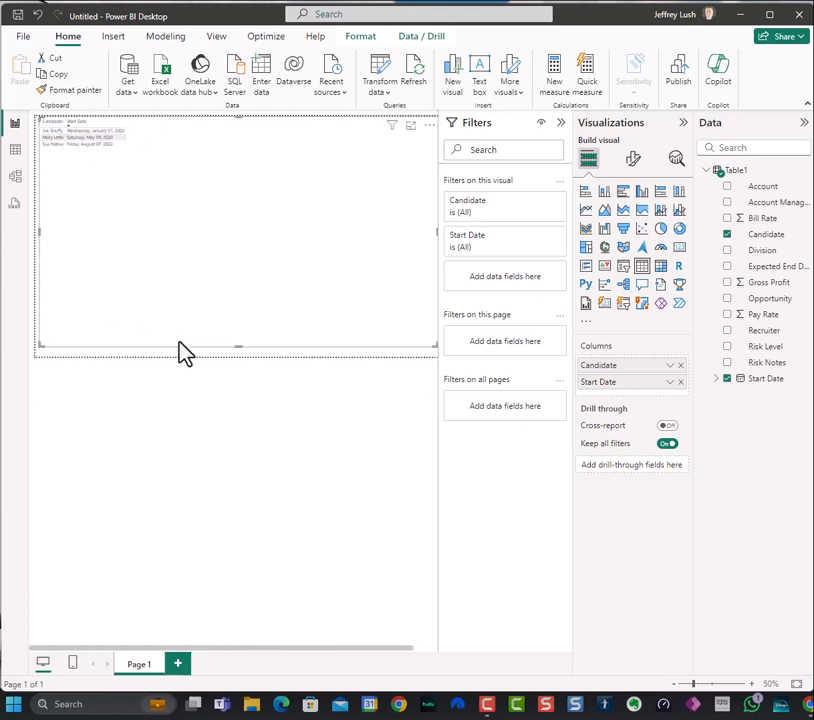
drag(432, 346, 144, 161)
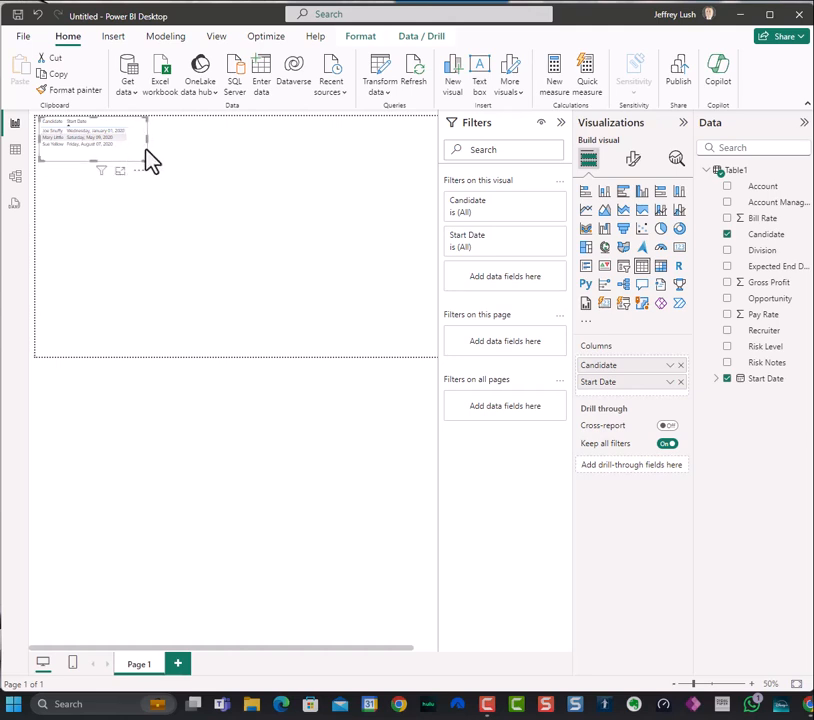
Duplicate the table visual, place the copy to the right of the original, and convert the copy to a card
key(ctrl+c)
key(ctrl+v)
drag(152, 155, 318, 151)
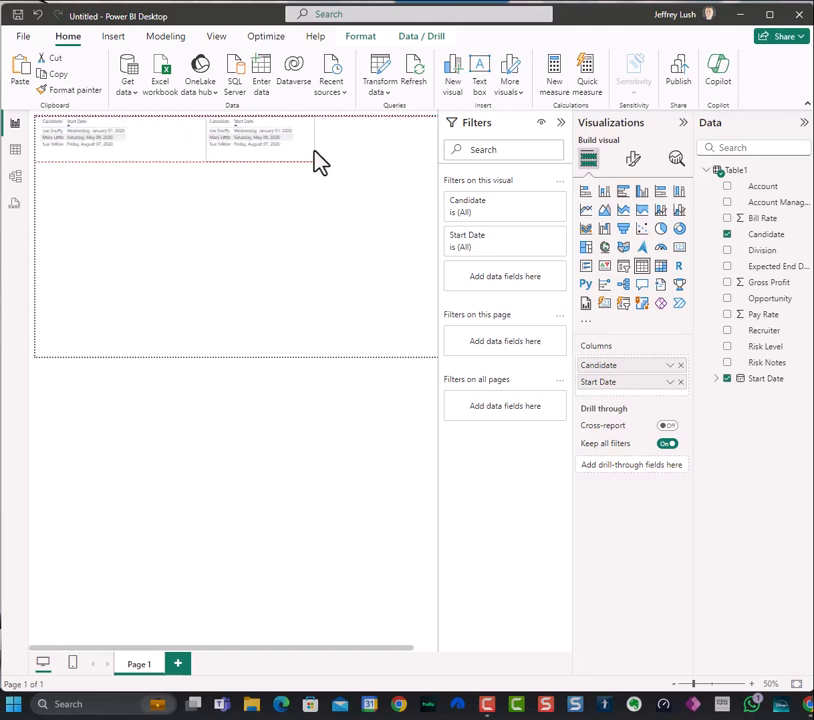
click(680, 250)
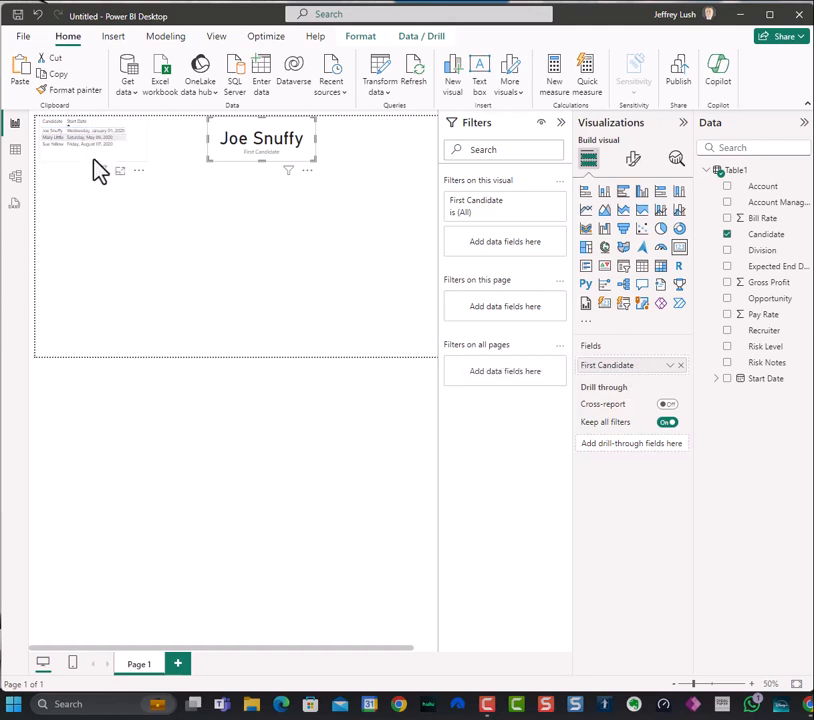
View the table visual in focus mode, return to the report, and summarize the card's Candidate field by Count
click(121, 170)
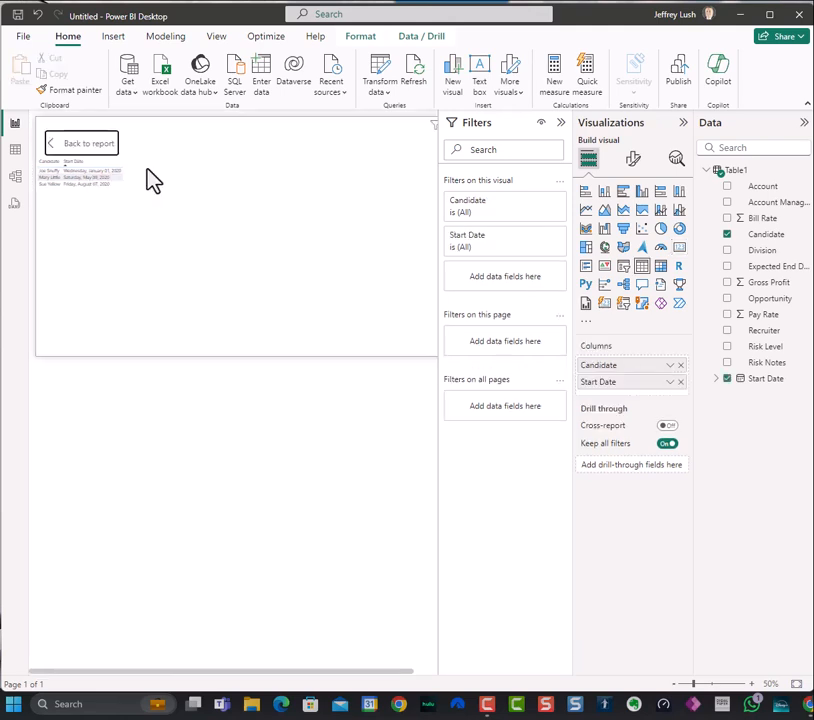
click(53, 145)
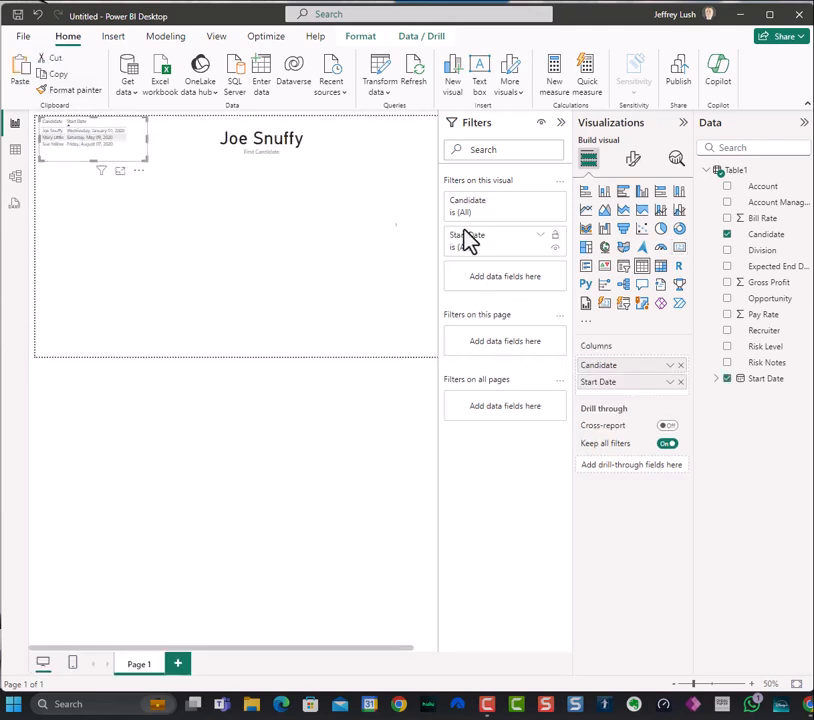
click(258, 138)
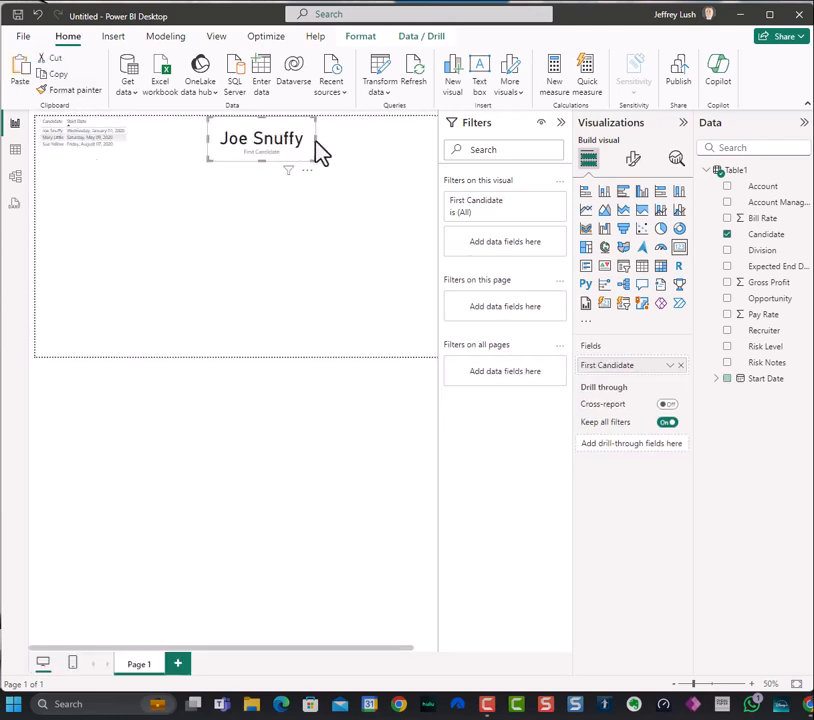
click(670, 366)
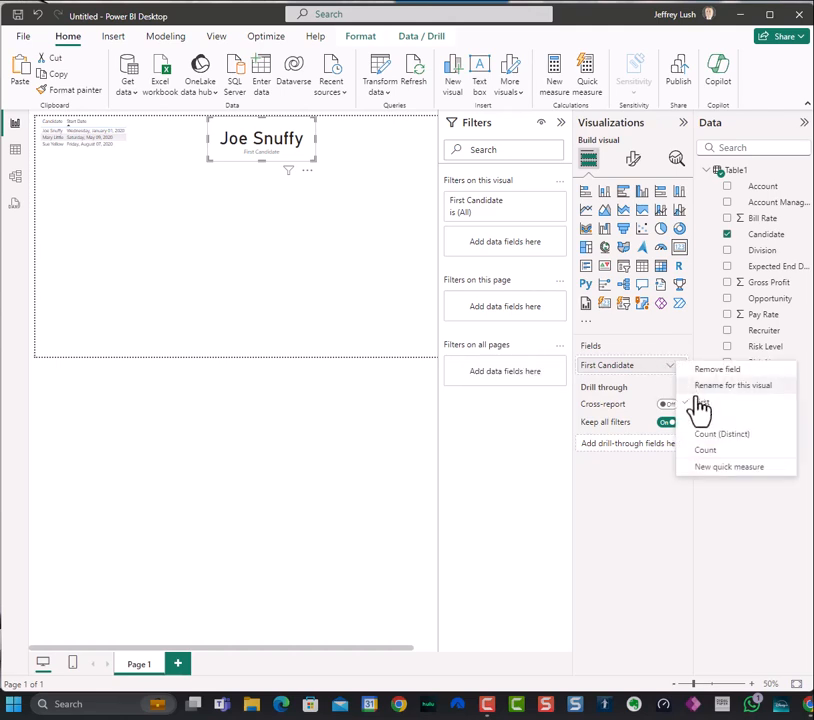
click(715, 449)
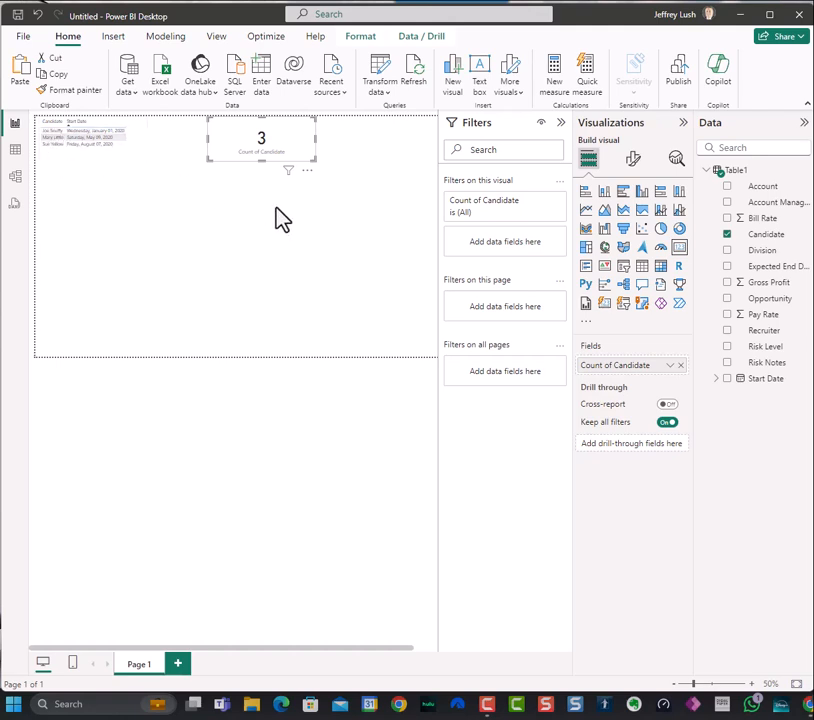
Try an enlarged pie chart below the table, with Gross Profit as the legend and Opportunity as the values
click(273, 168)
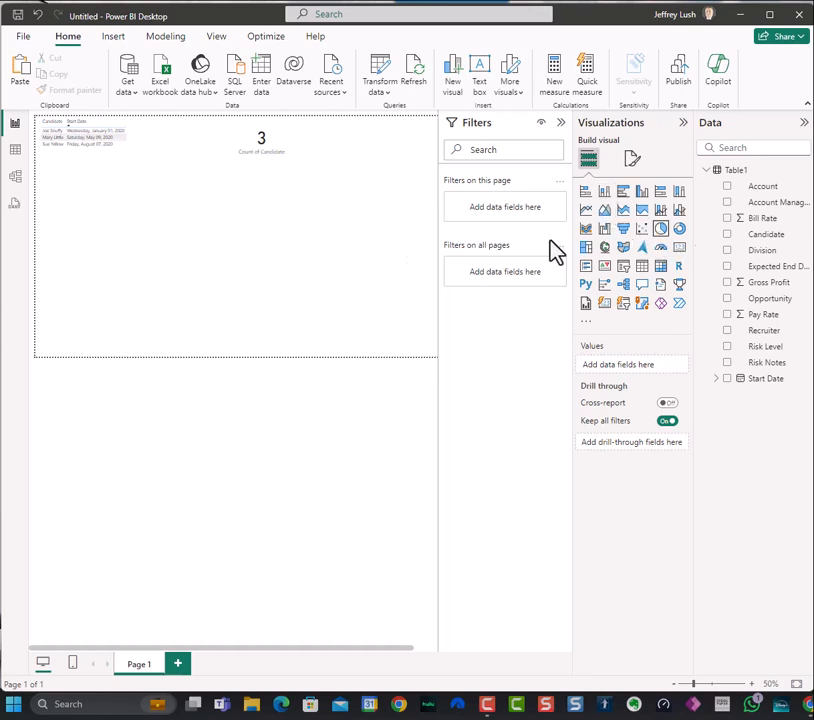
click(660, 228)
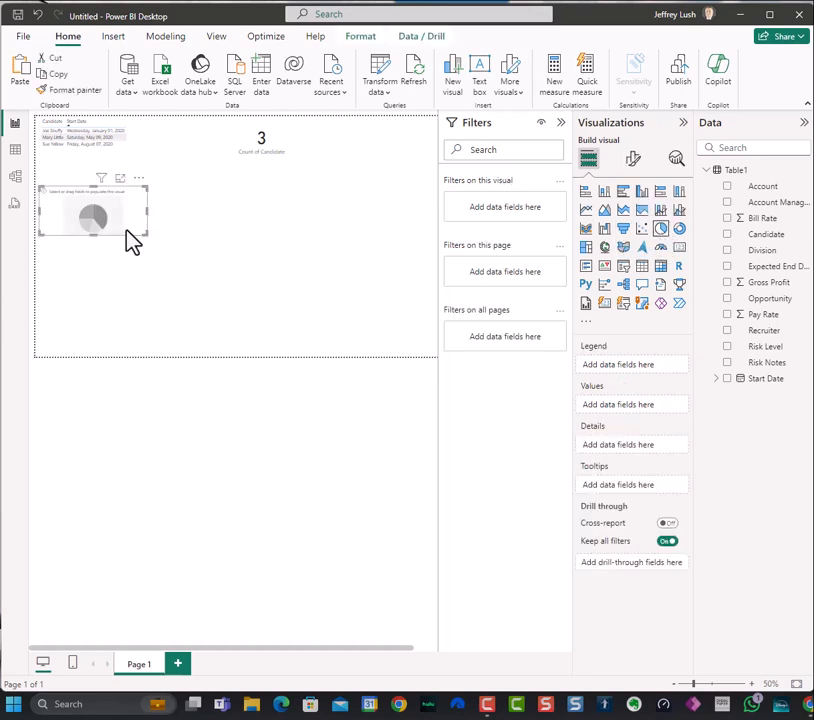
drag(142, 236, 392, 337)
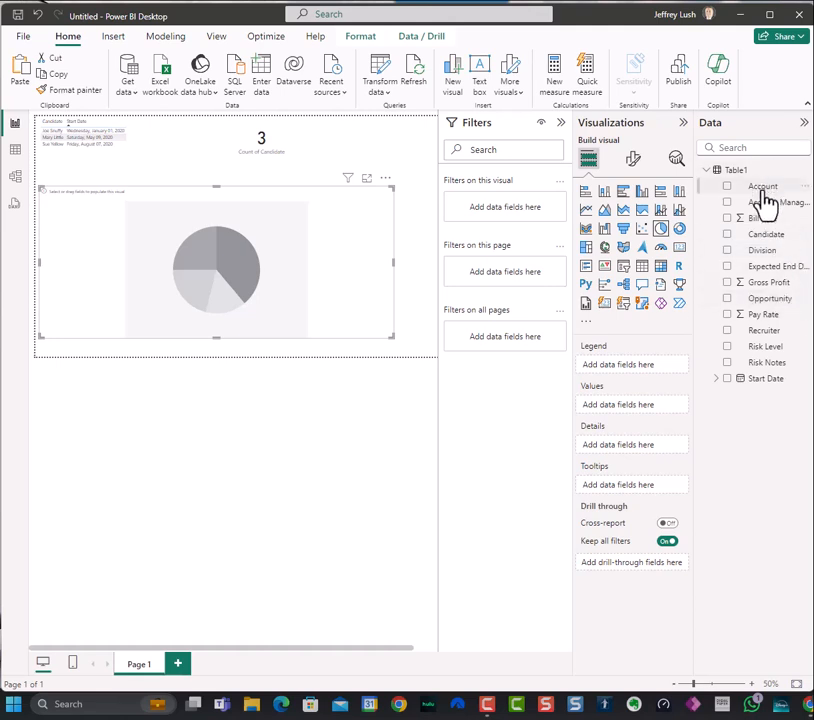
drag(780, 283, 660, 368)
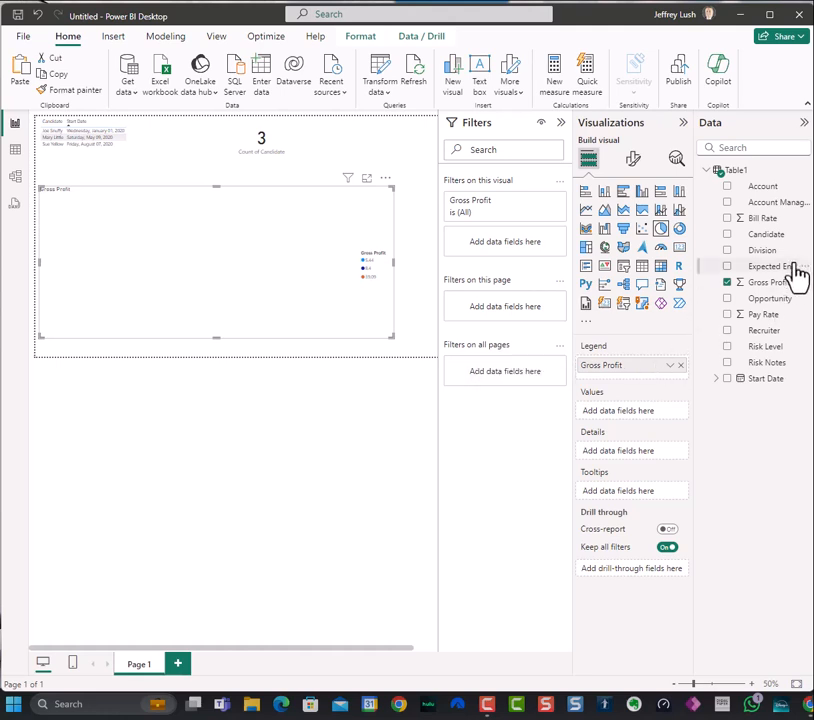
drag(781, 300, 660, 414)
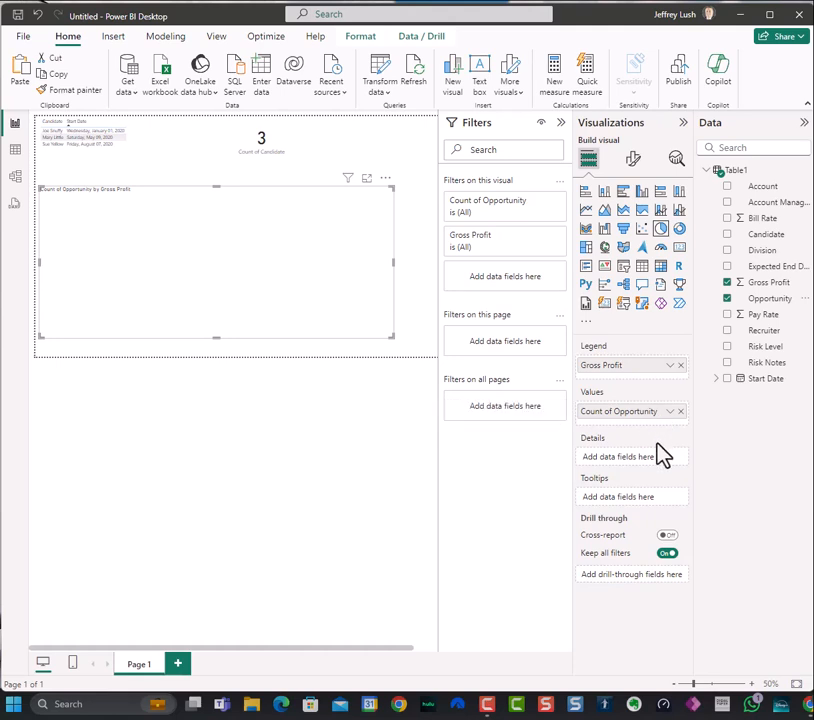
Review the field options of the Gross Profit legend and delete the pie chart
click(672, 368)
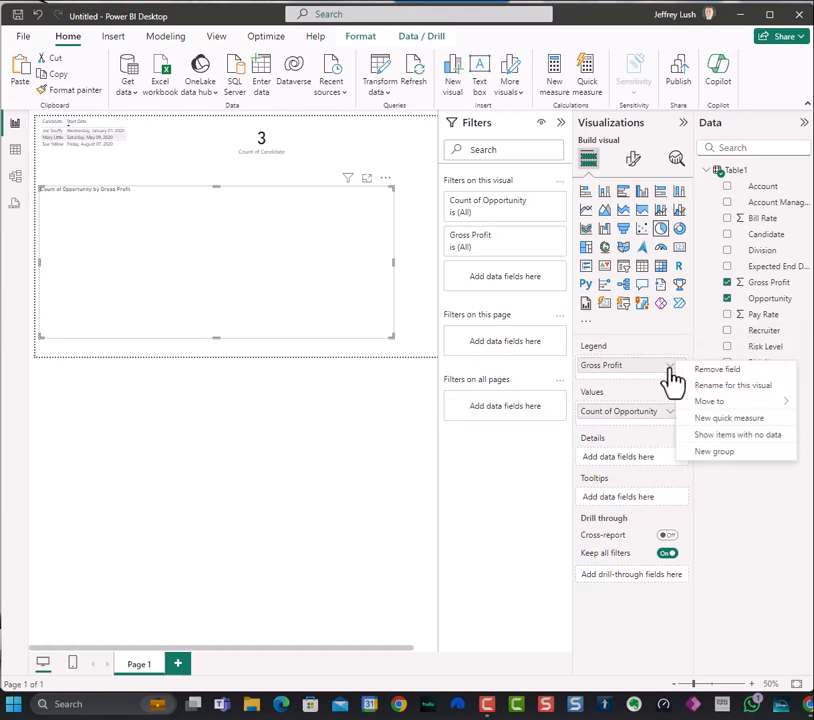
mouse_move(742, 405)
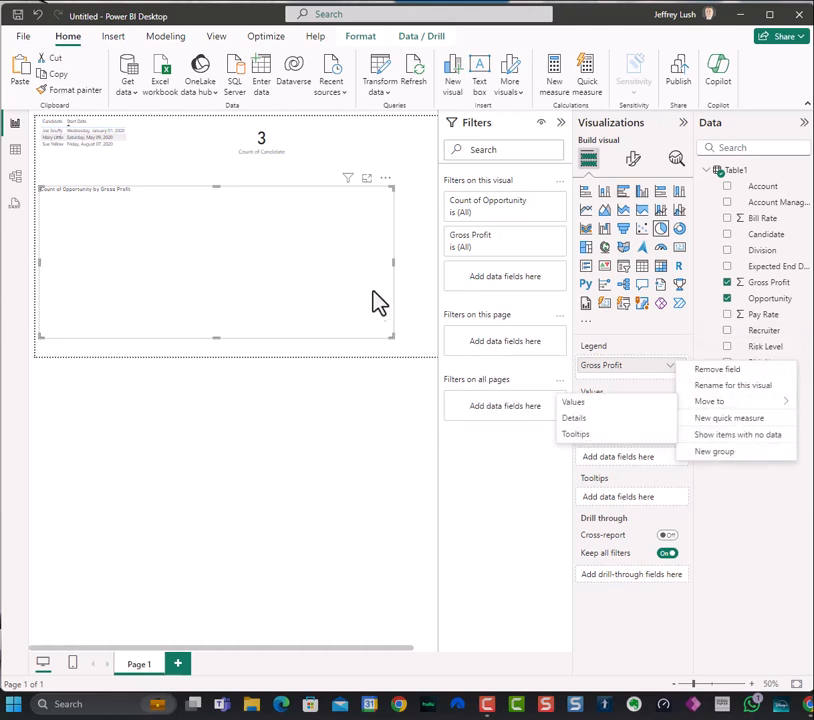
click(398, 243)
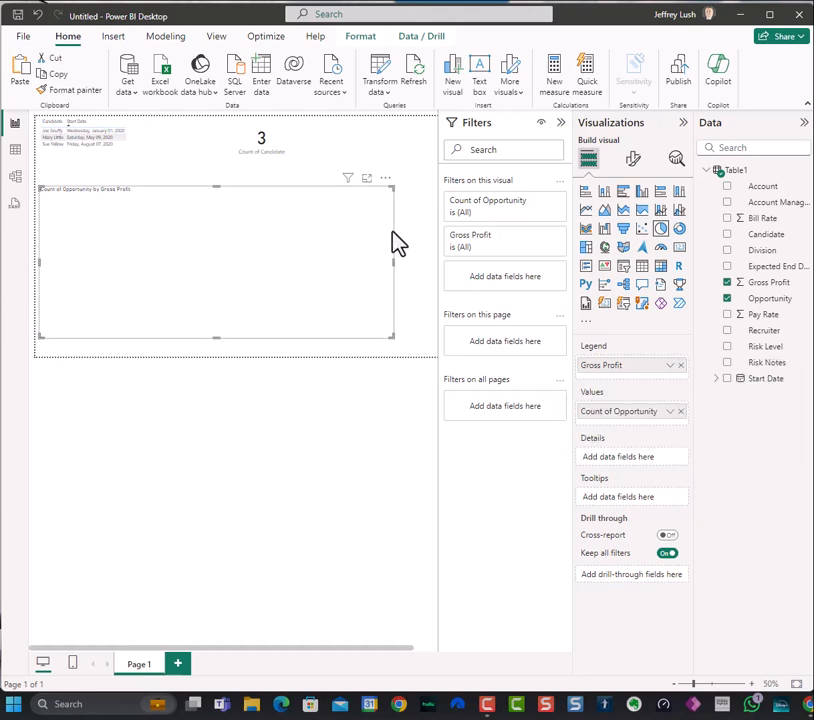
key(Delete)
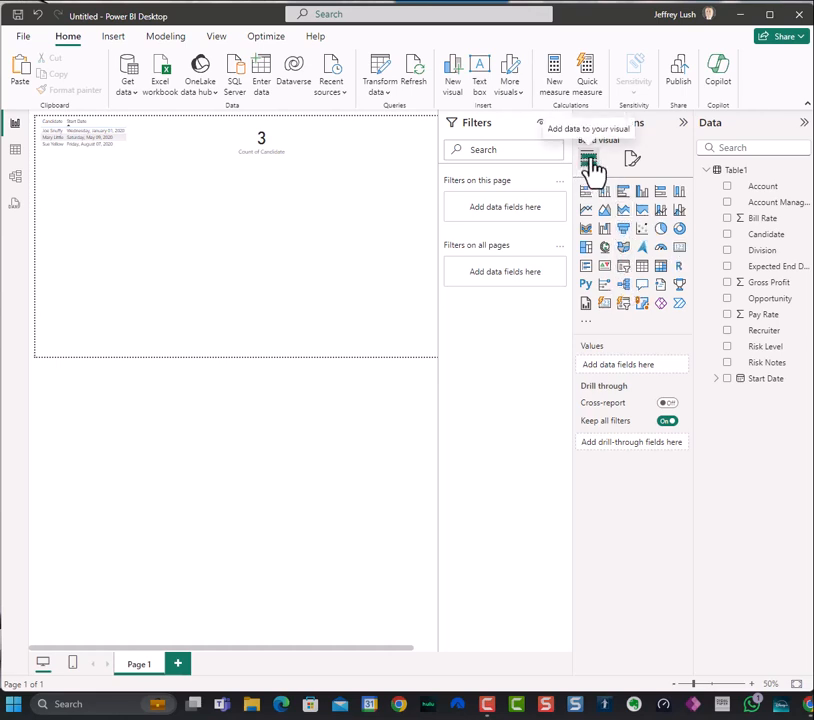
Import the Text search slicer by DataBrothers from the online gallery of Power BI visuals into the report
click(587, 322)
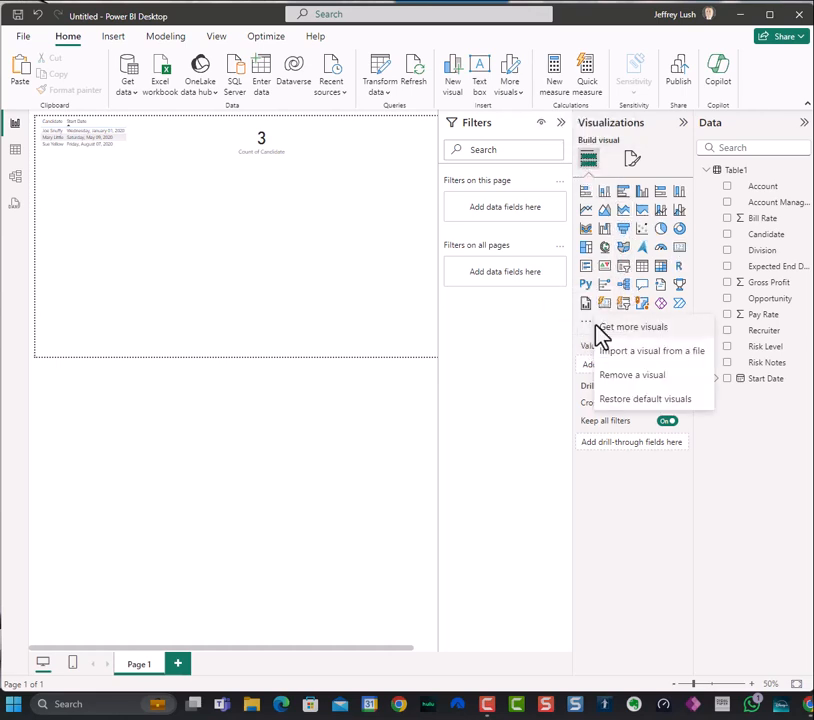
click(659, 333)
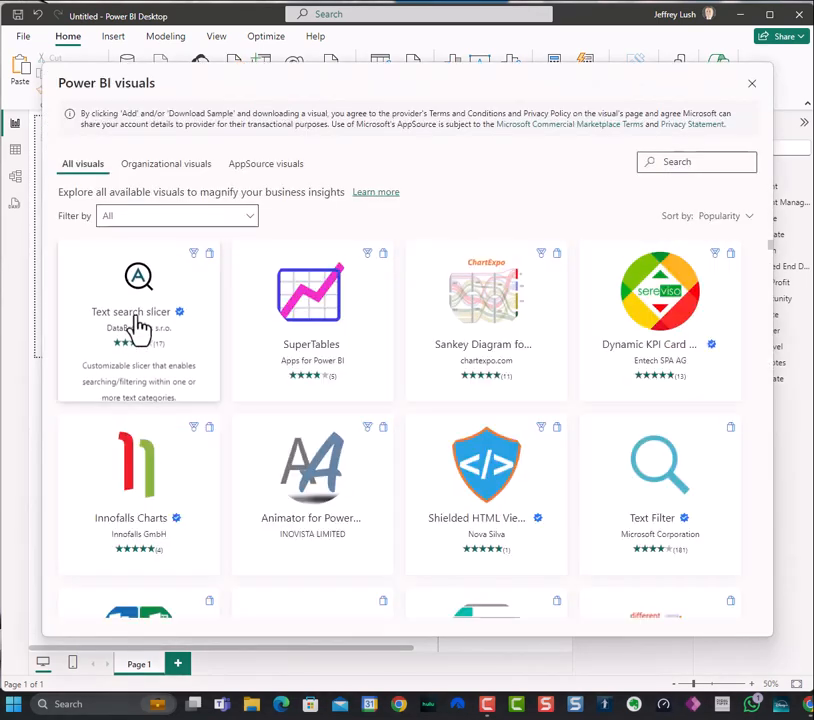
click(141, 300)
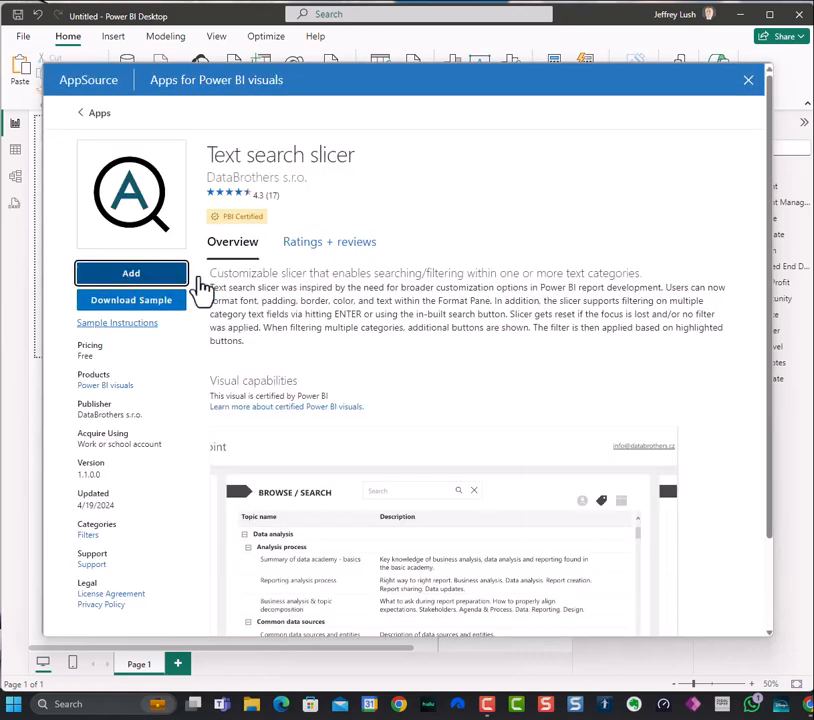
click(160, 276)
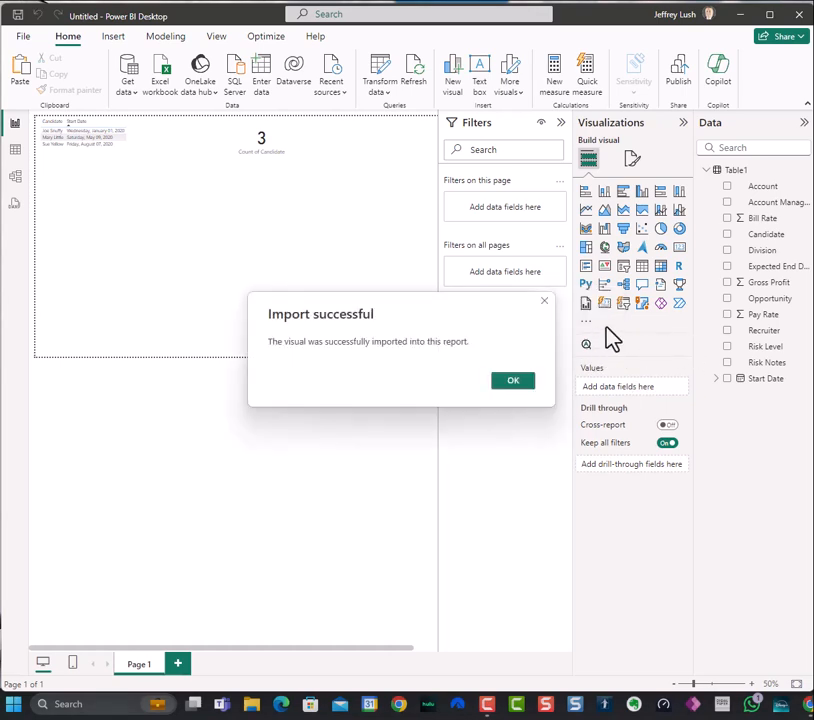
click(513, 380)
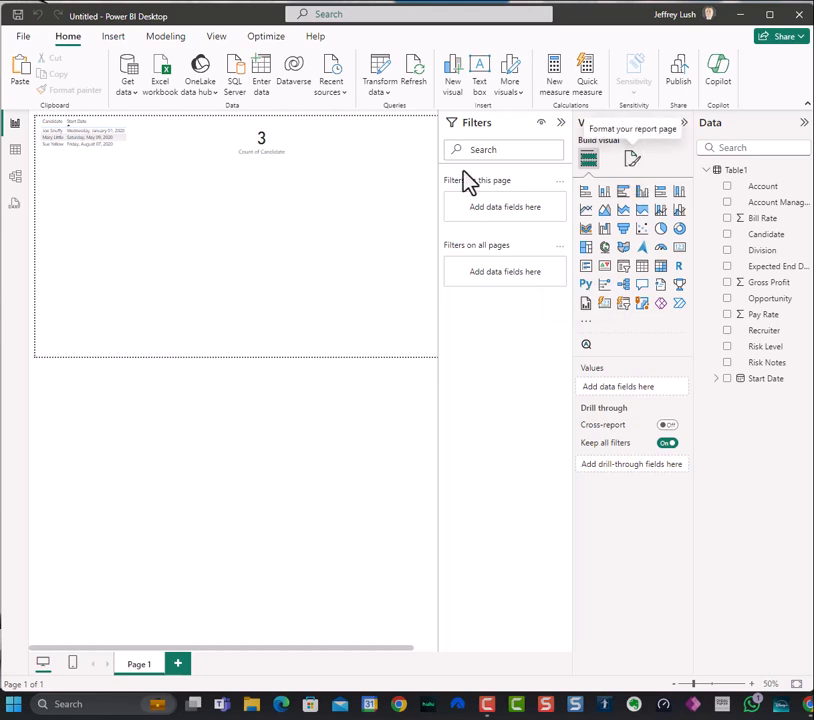
Examine the card's callout value, title and analytics options, switching its title on and off, and return to the build options
click(275, 150)
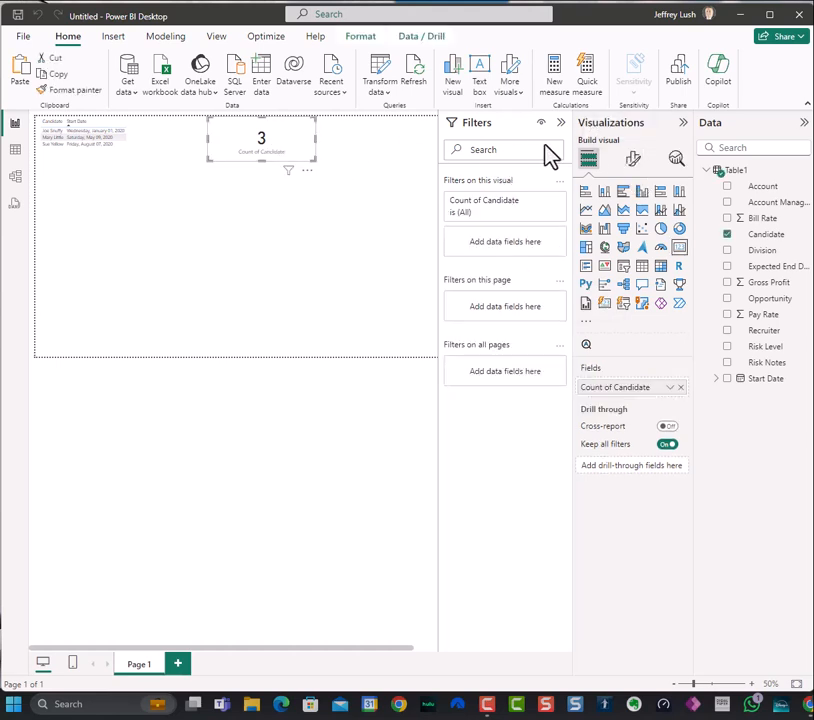
click(636, 164)
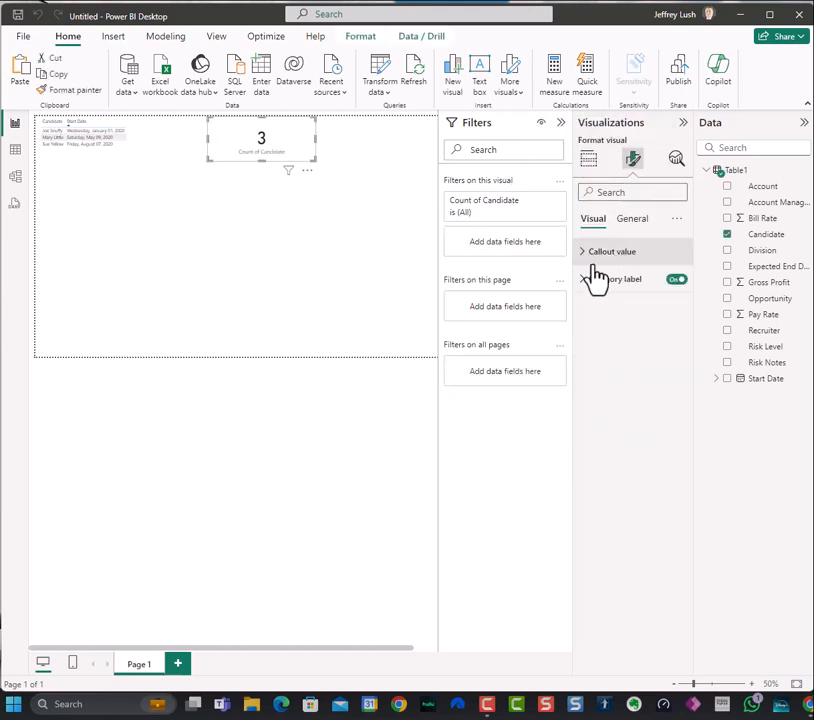
click(590, 253)
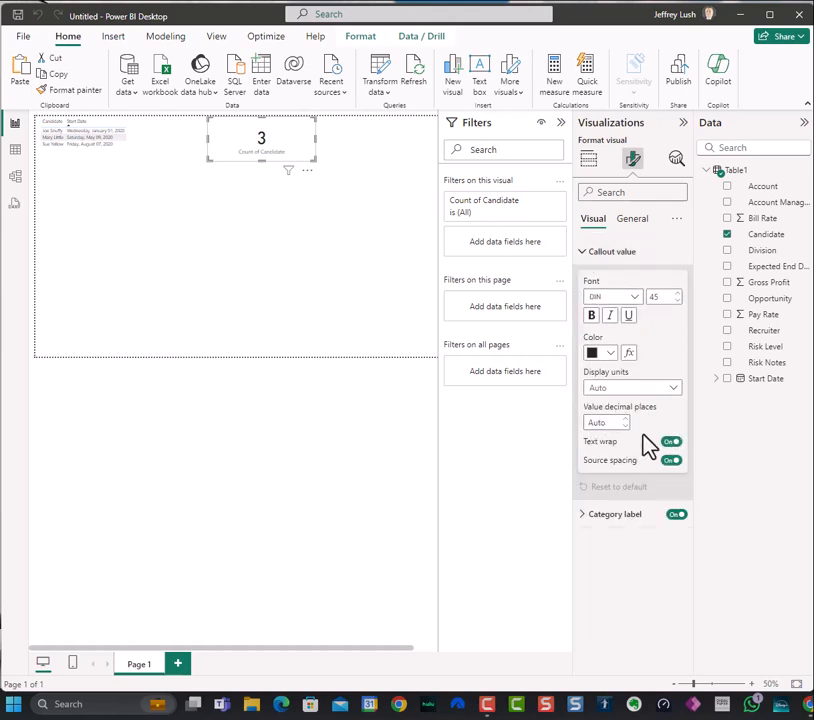
click(630, 221)
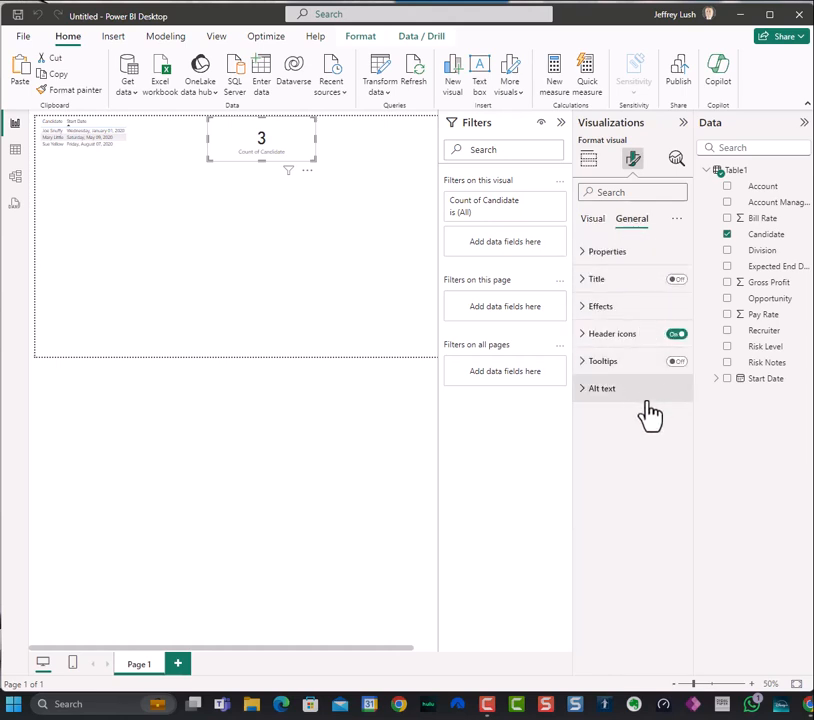
click(582, 280)
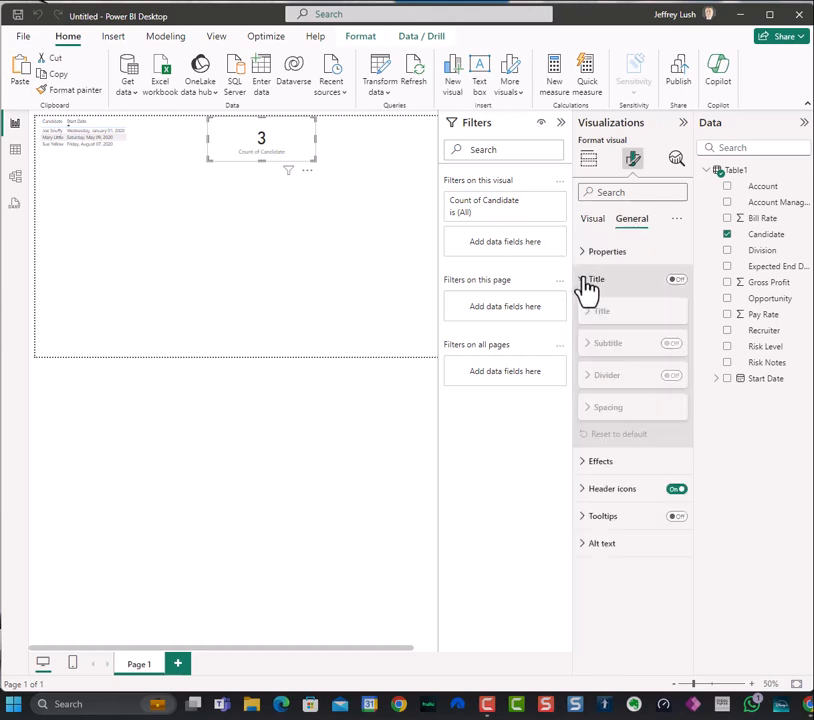
click(680, 281)
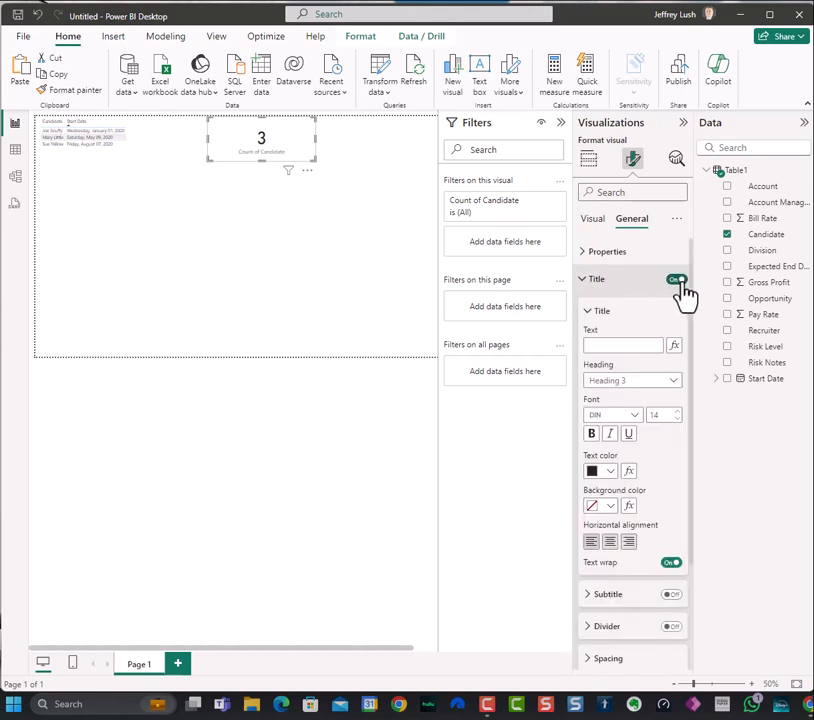
click(677, 281)
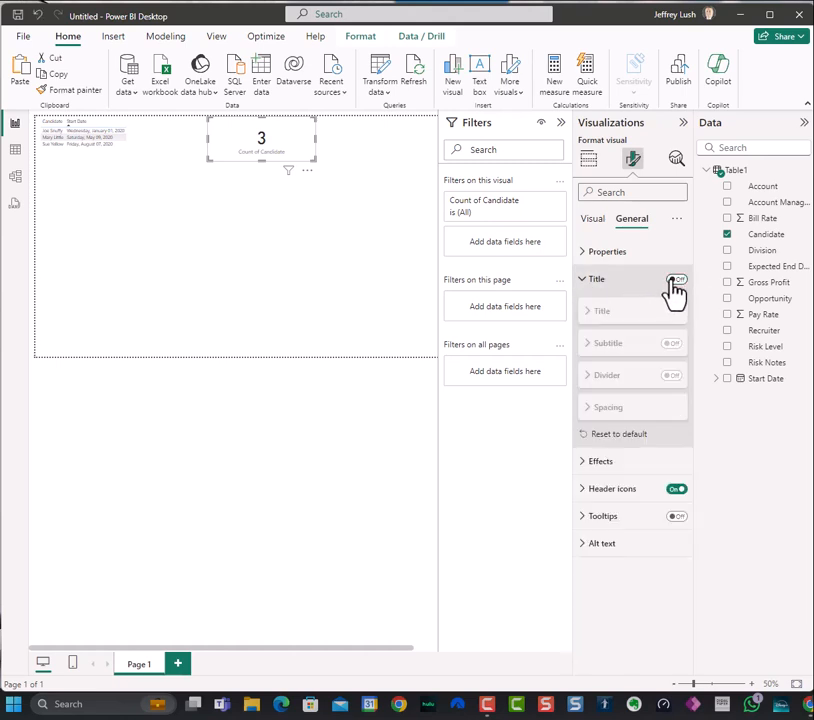
click(676, 159)
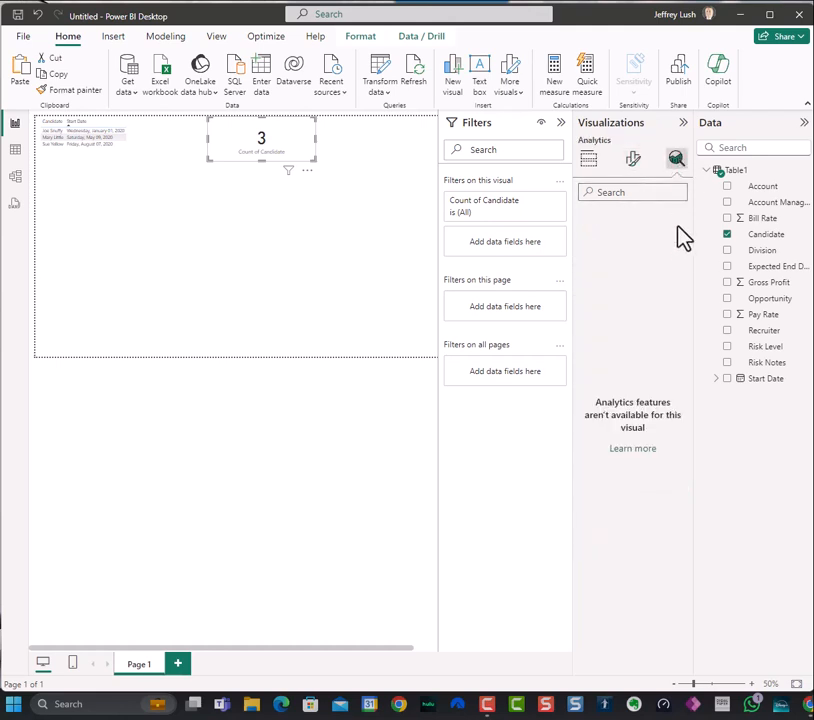
click(588, 160)
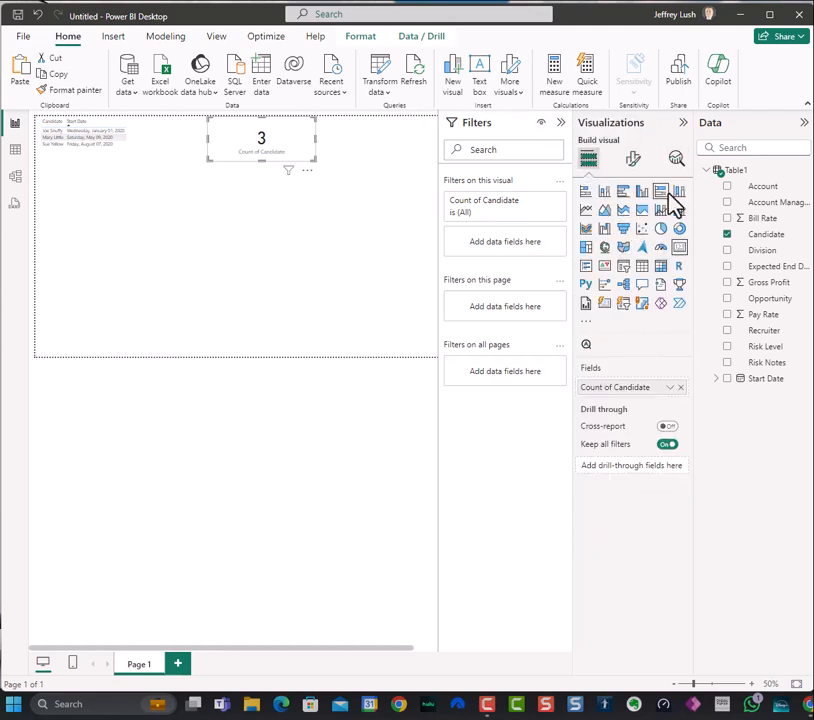